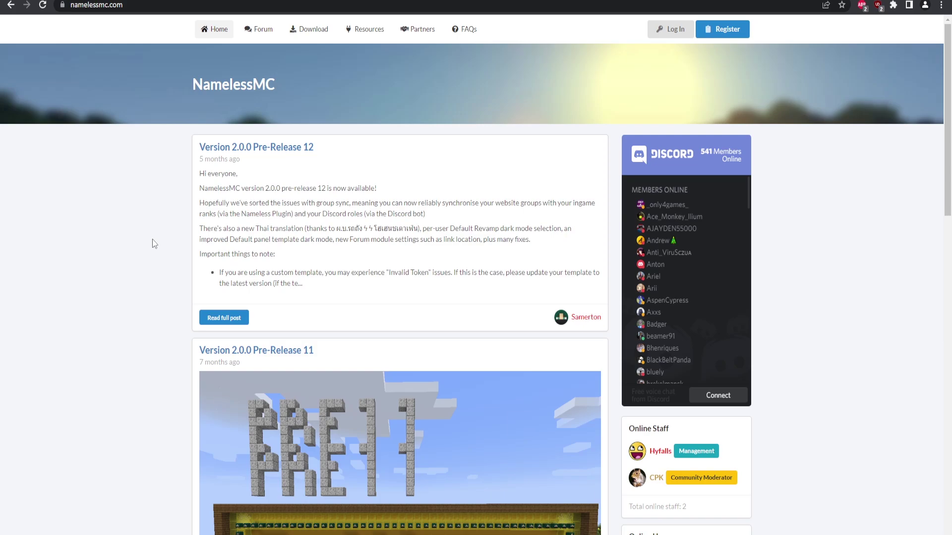
# Step: Open the NamelessMC Forum and browse the NamelessMC and NamelessMC Plugin categories
pyautogui.click(263, 30)
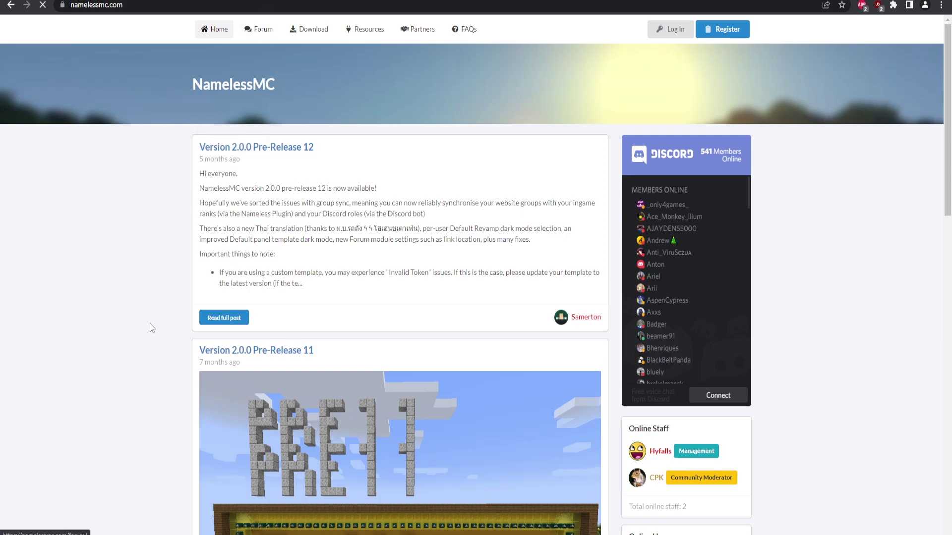
pyautogui.scroll(-4, 277, 304)
pyautogui.scroll(3, 274, 301)
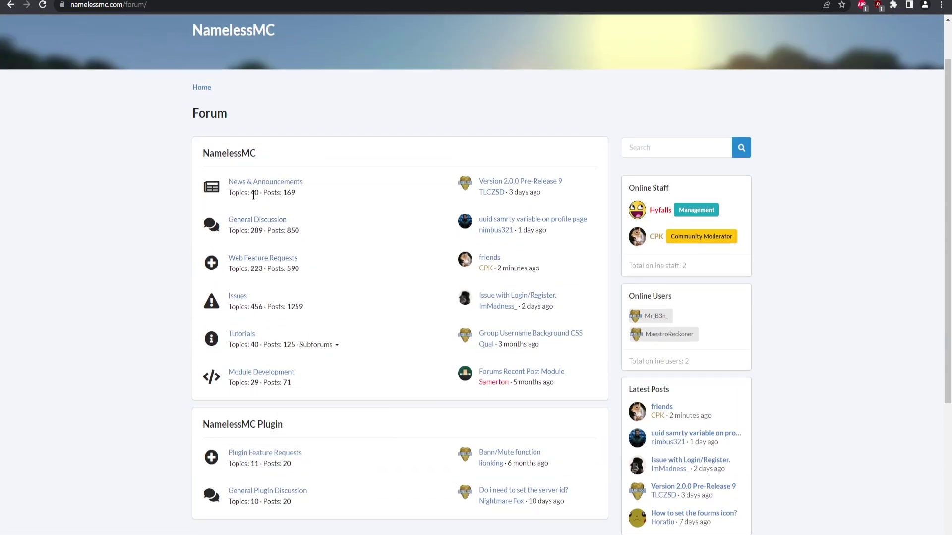
pyautogui.scroll(-4, 290, 233)
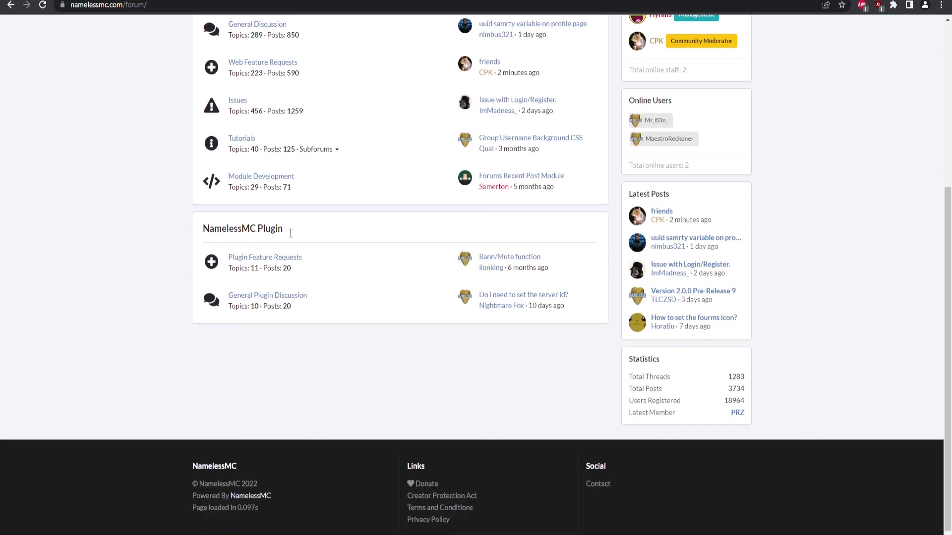
pyautogui.scroll(5, 291, 235)
pyautogui.scroll(-1, 480, 219)
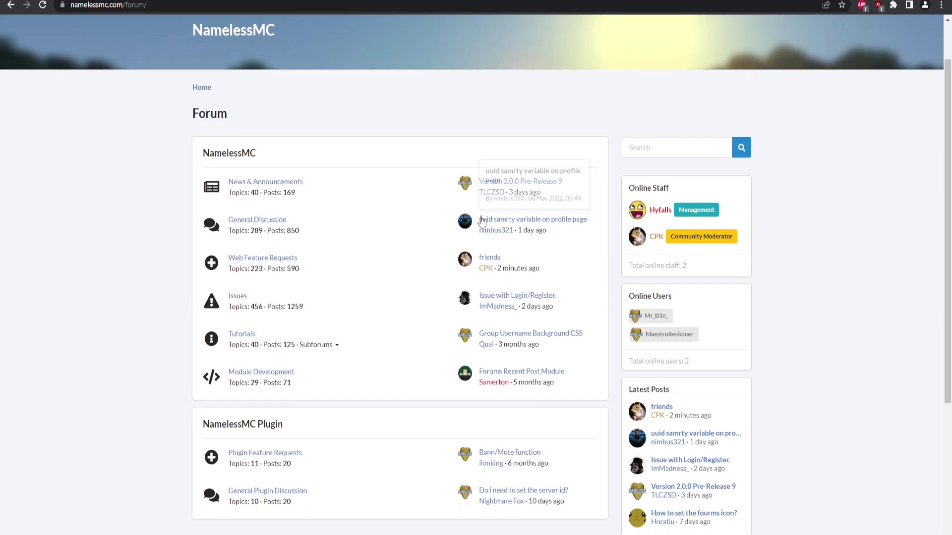
pyautogui.scroll(1, 377, 273)
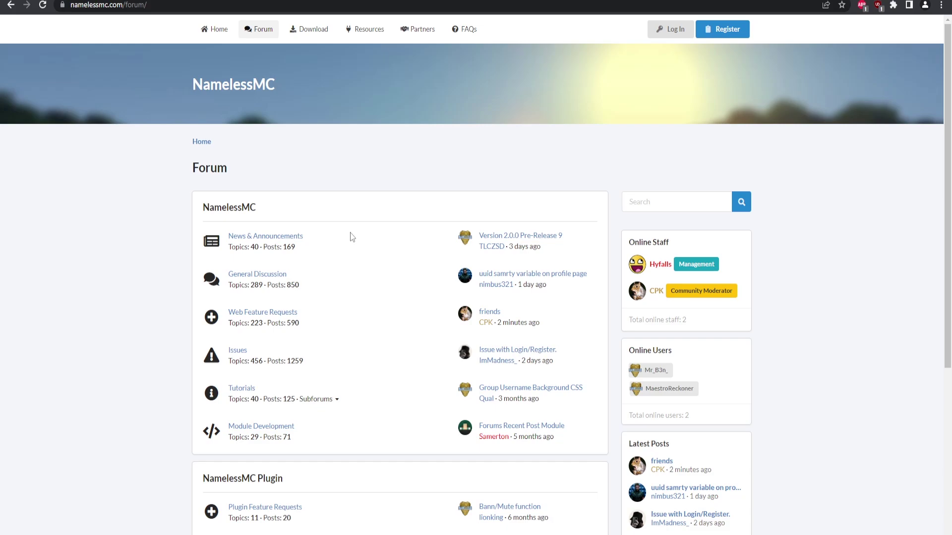
# Step: Browse Resources, read the Cobalt Theme for NamelessMC page, then return to Home
pyautogui.click(365, 30)
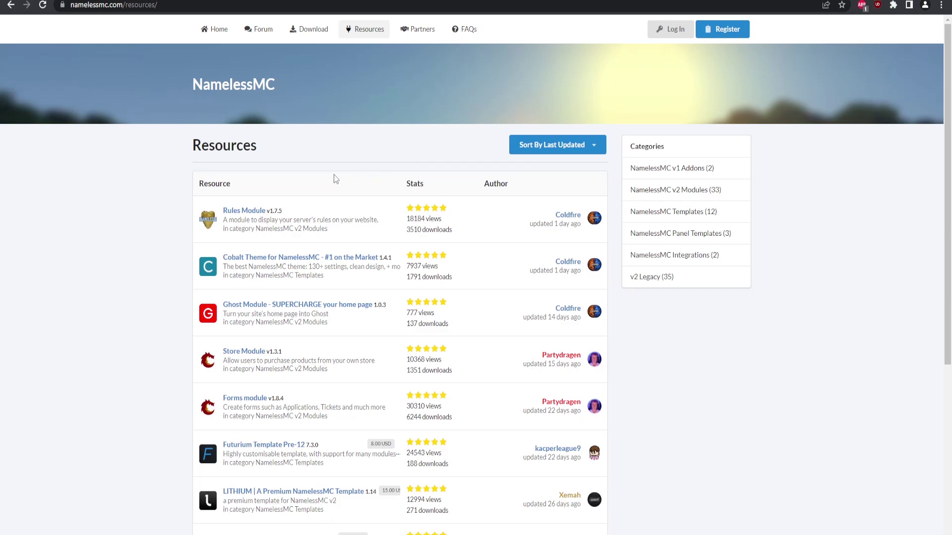
pyautogui.scroll(-5, 148, 204)
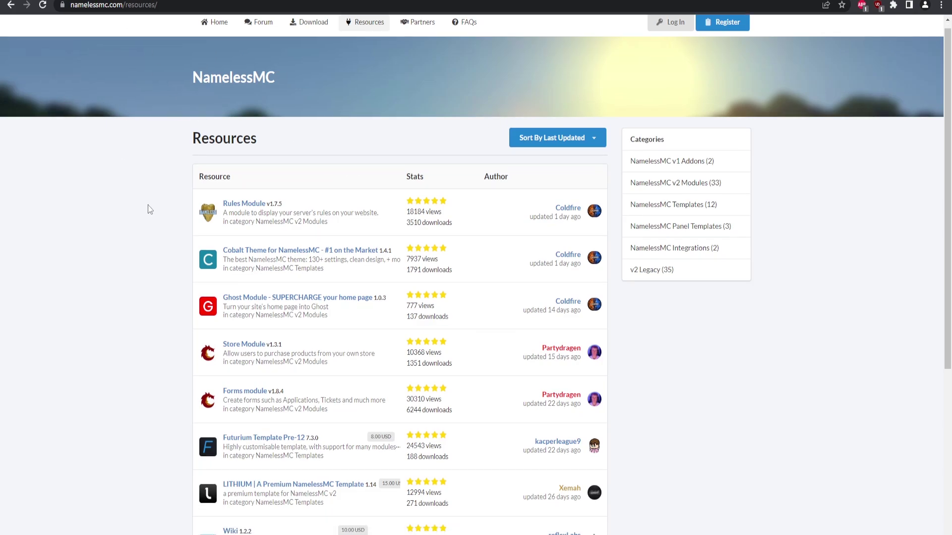
pyautogui.scroll(5, 246, 297)
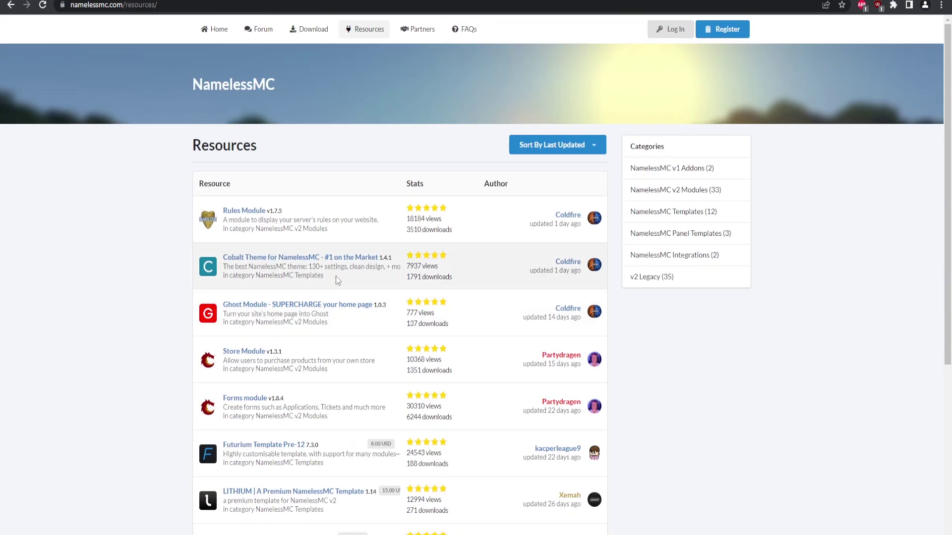
pyautogui.click(278, 258)
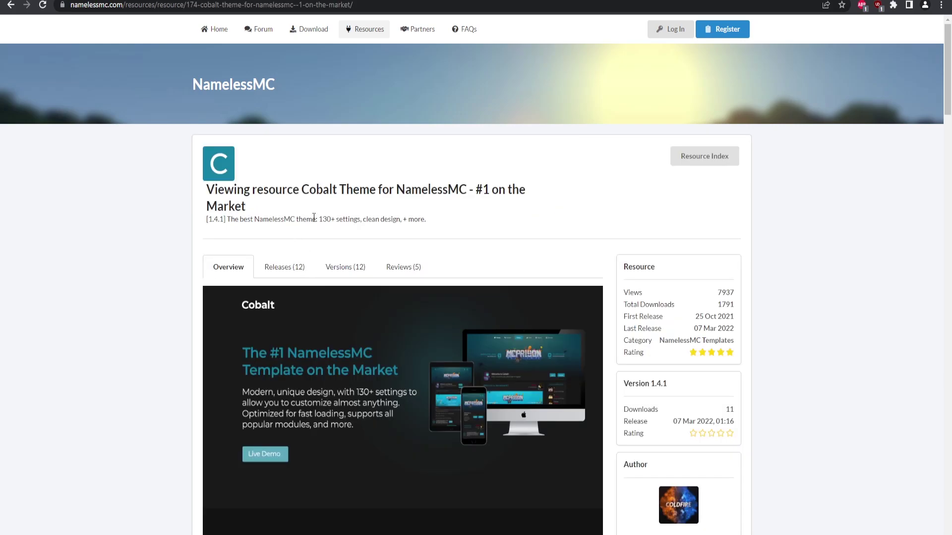
pyautogui.scroll(-20, 391, 278)
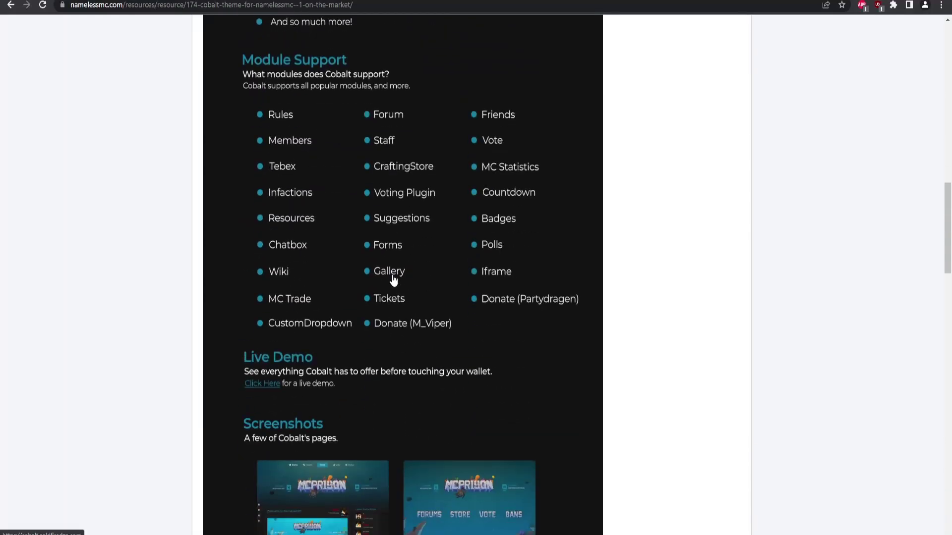
pyautogui.scroll(-5, 402, 223)
pyautogui.scroll(-3, 386, 199)
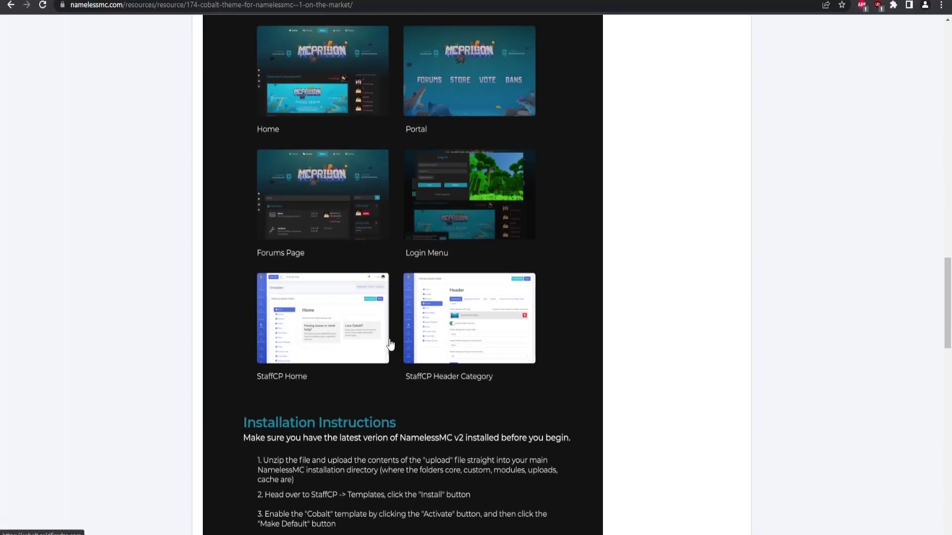
pyautogui.scroll(2, 391, 342)
pyautogui.scroll(20, 387, 251)
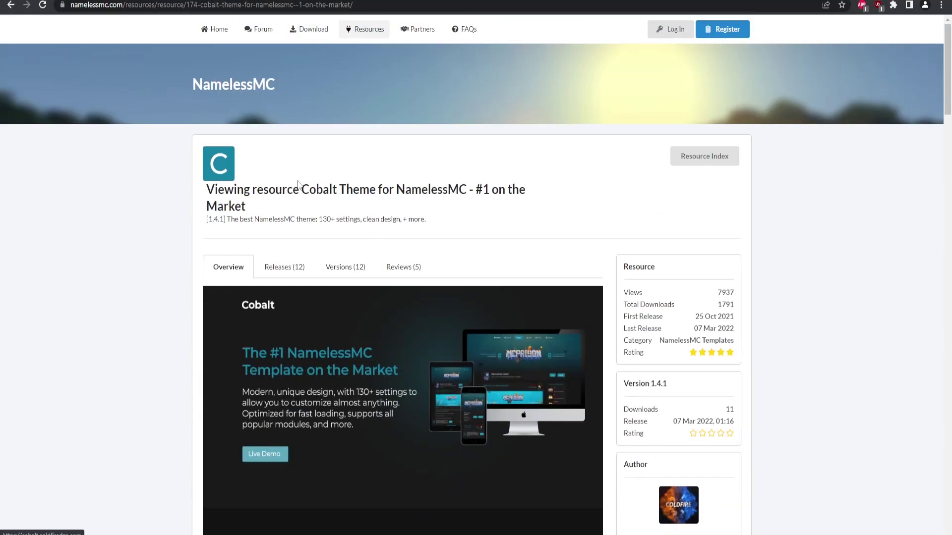
pyautogui.click(216, 30)
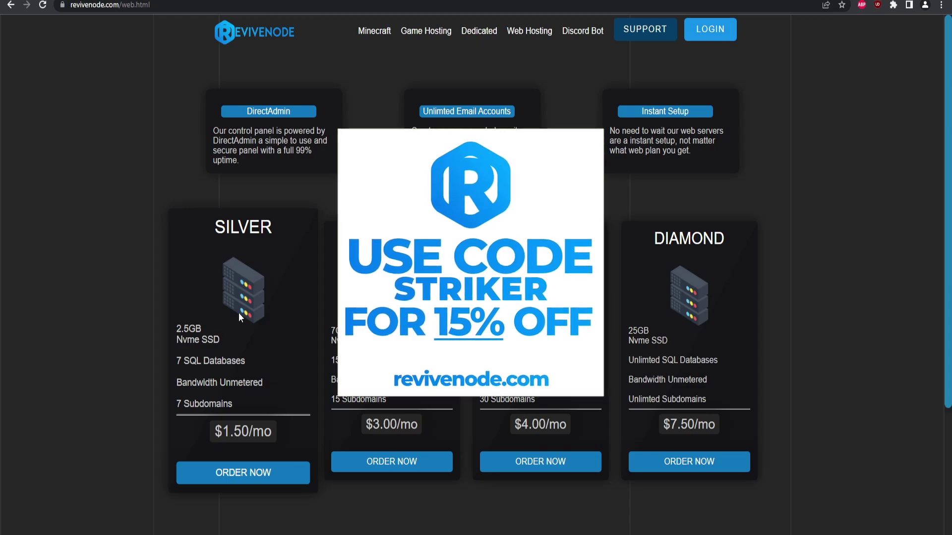
# Step: Order the Silver plan from Revivenode's web hosting page
pyautogui.click(252, 475)
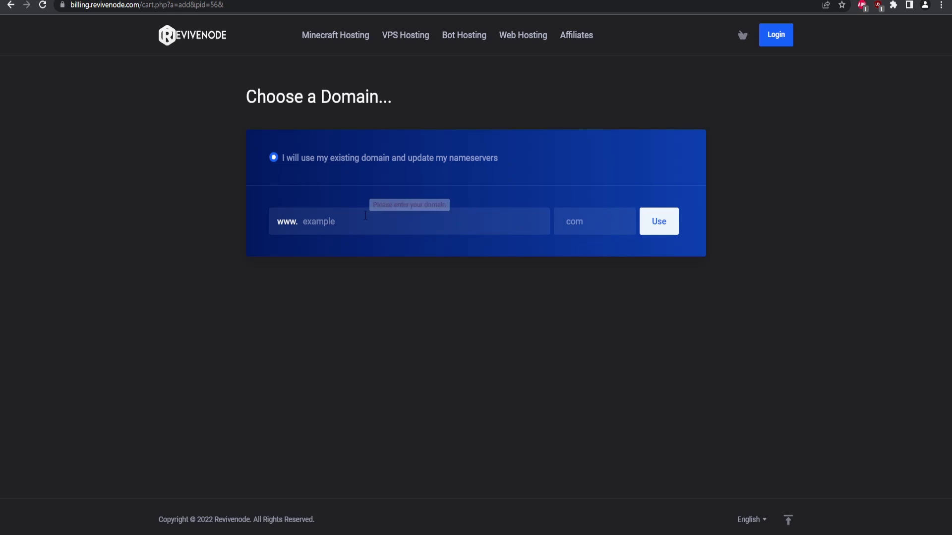
# Step: Use the existing domain atom-pvp (TLD tk) for the order and confirm it
pyautogui.click(396, 215)
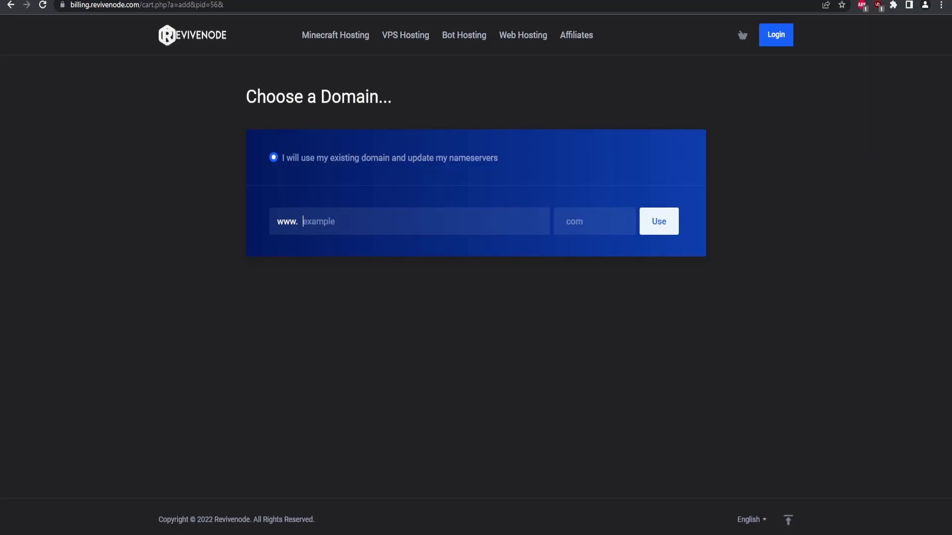
pyautogui.write('atom-pvp.tk')
pyautogui.press('BackSpace')
pyautogui.press('BackSpace')
pyautogui.press('BackSpace')
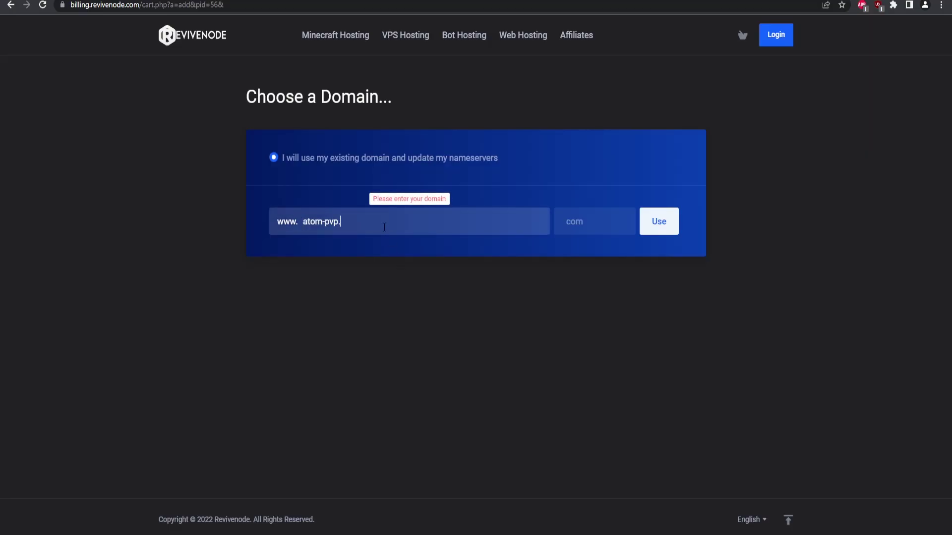
pyautogui.click(594, 229)
pyautogui.write('tk')
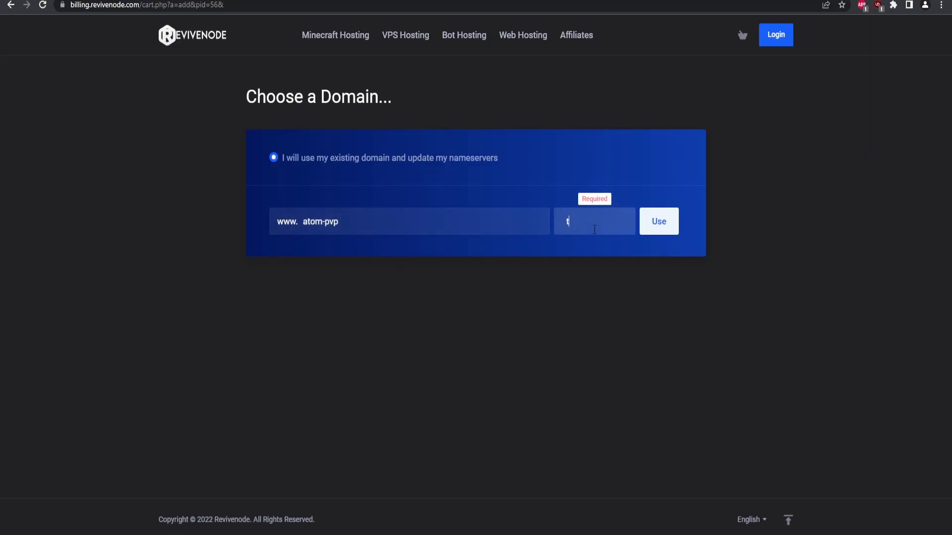
pyautogui.click(659, 222)
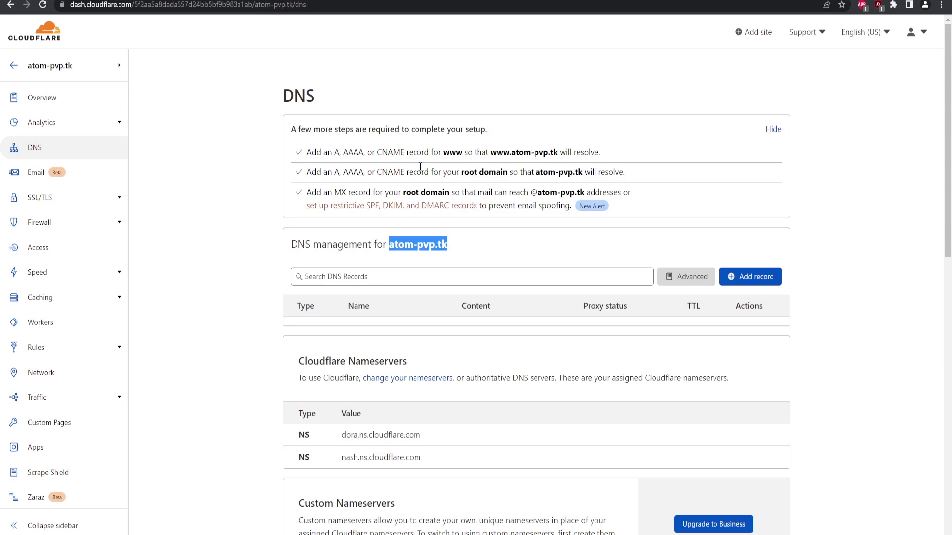
# Step: Add a proxied A record named @ pointing to 85.202.160.143
pyautogui.doubleClick(425, 244)
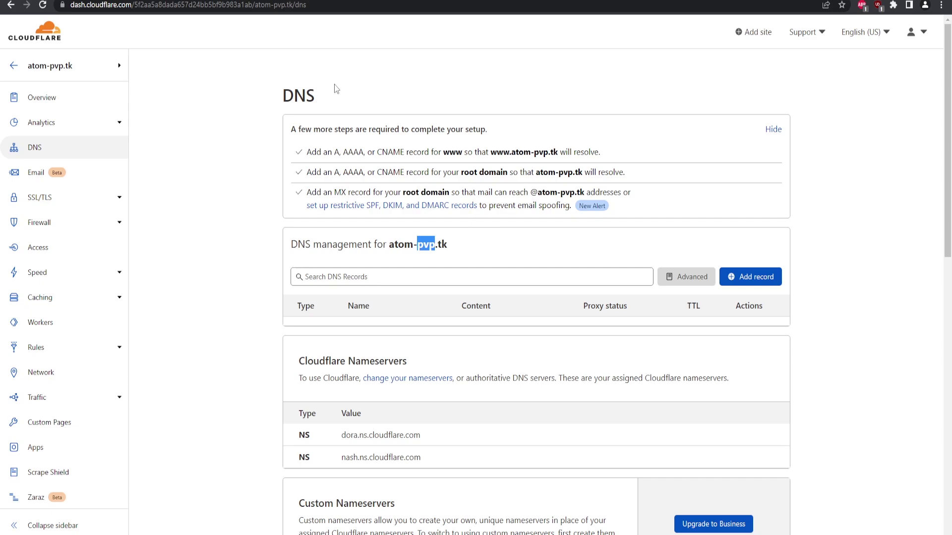
pyautogui.click(749, 280)
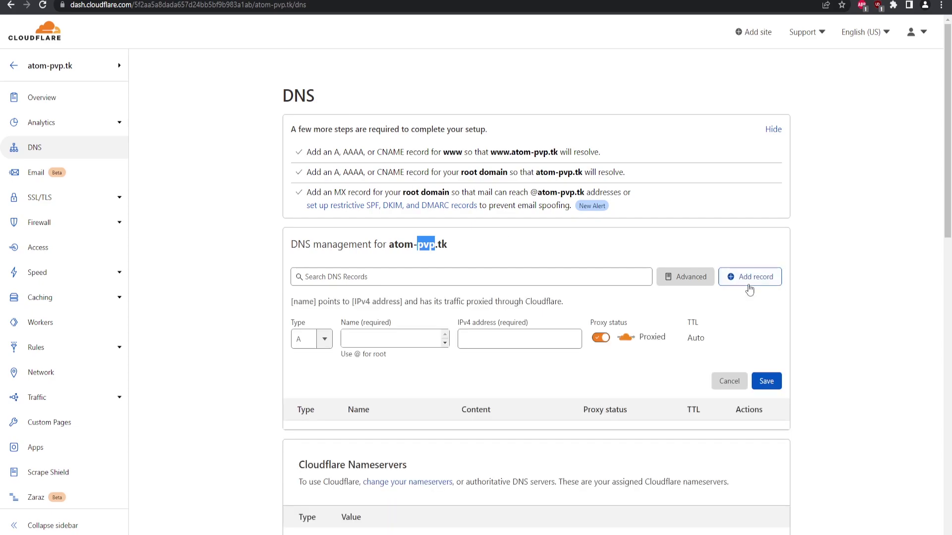
pyautogui.click(389, 344)
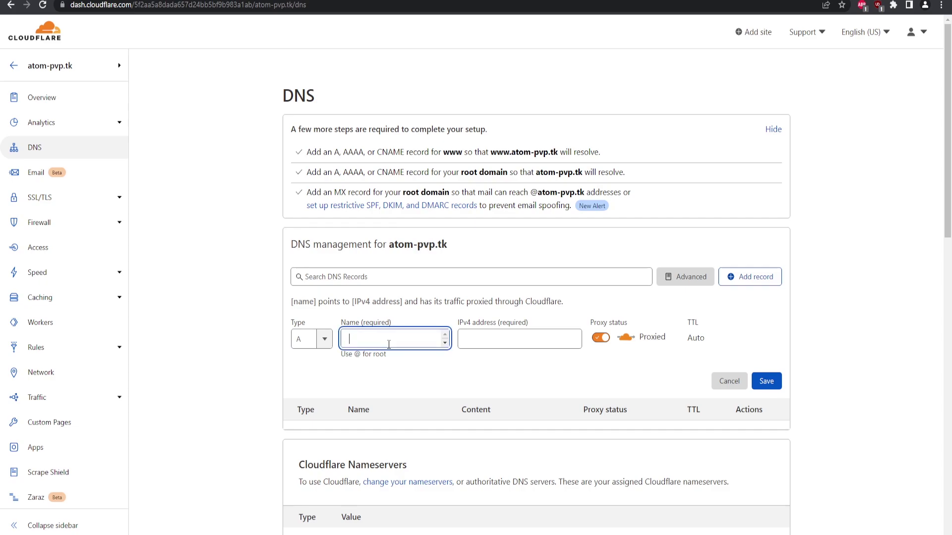
pyautogui.write('@')
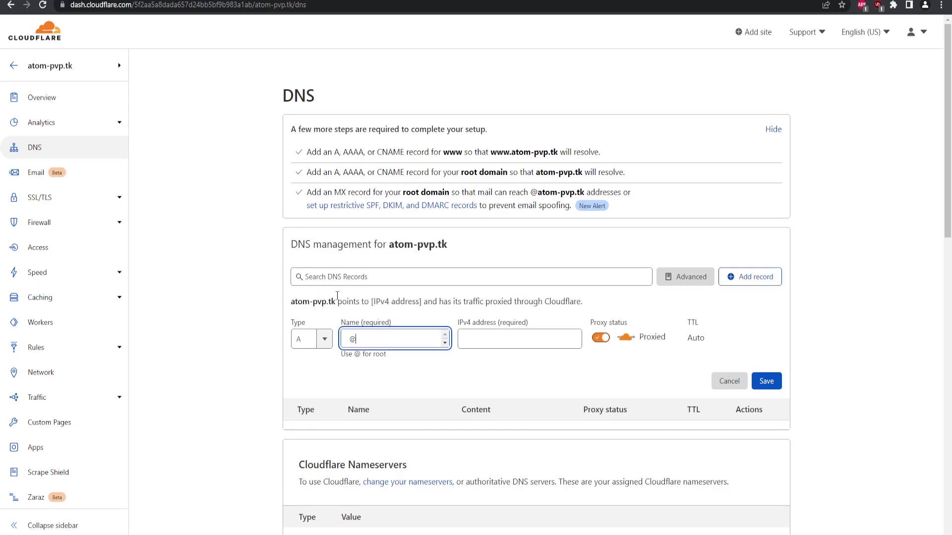
pyautogui.moveTo(336, 302); pyautogui.dragTo(288, 306)
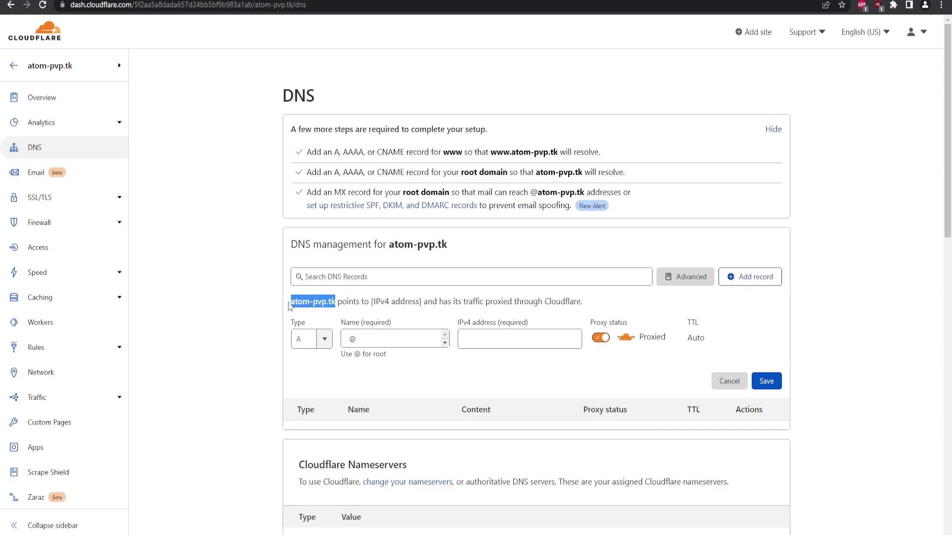
pyautogui.click(488, 331)
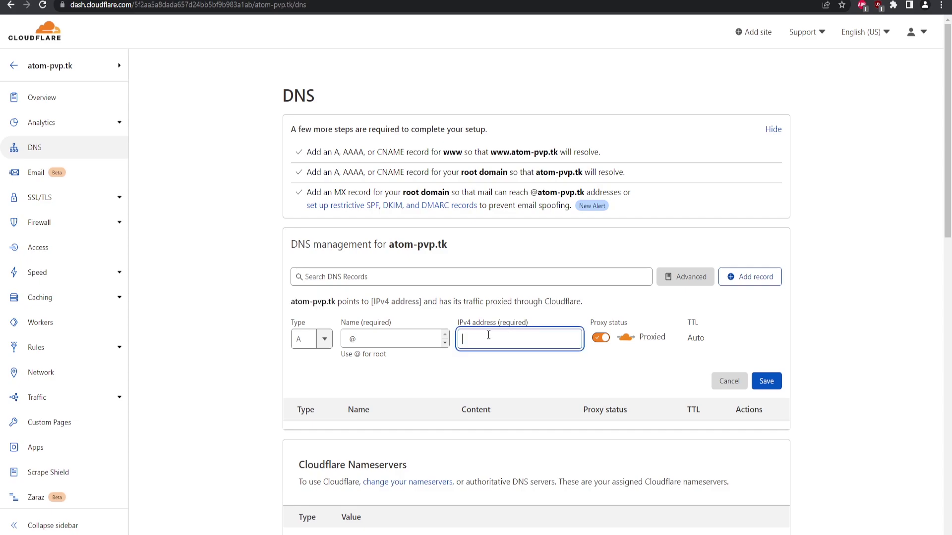
pyautogui.write('85.202.160.143')
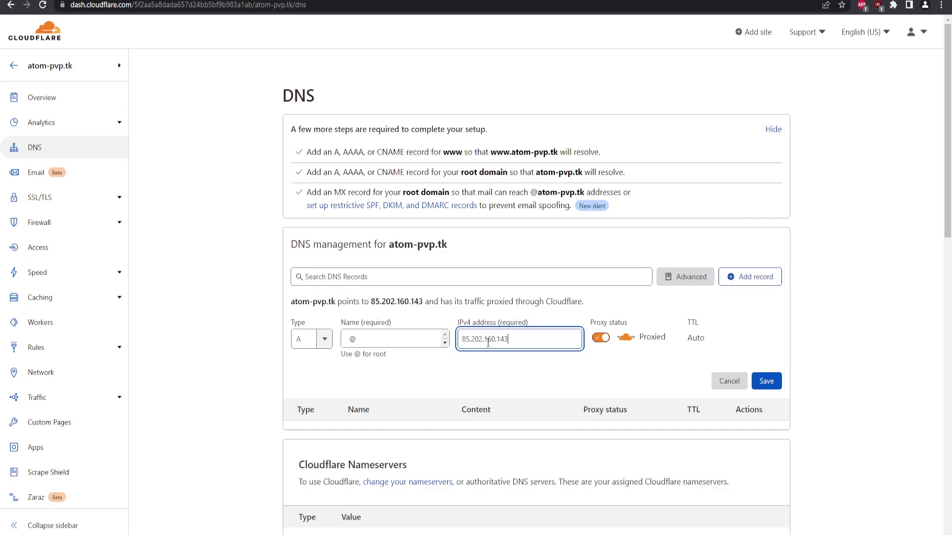
pyautogui.doubleClick(525, 342)
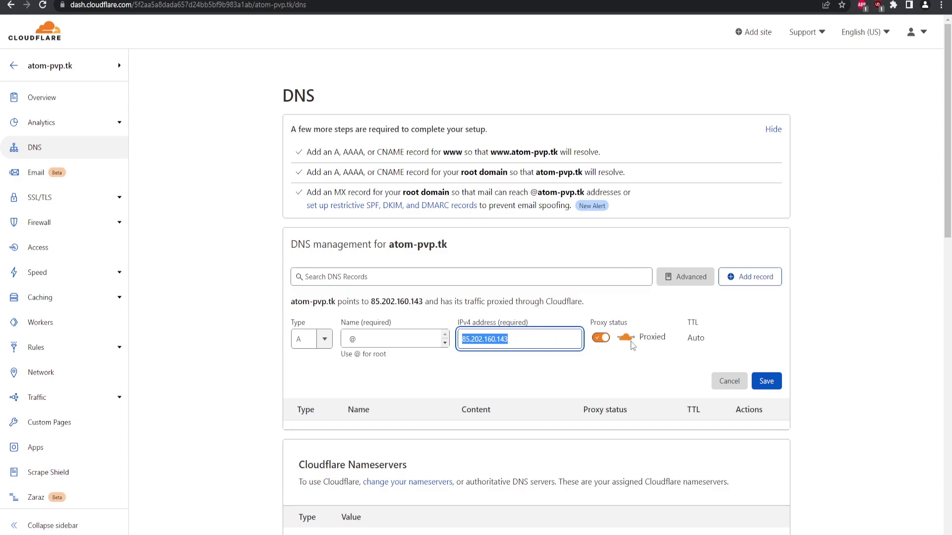
pyautogui.click(692, 339)
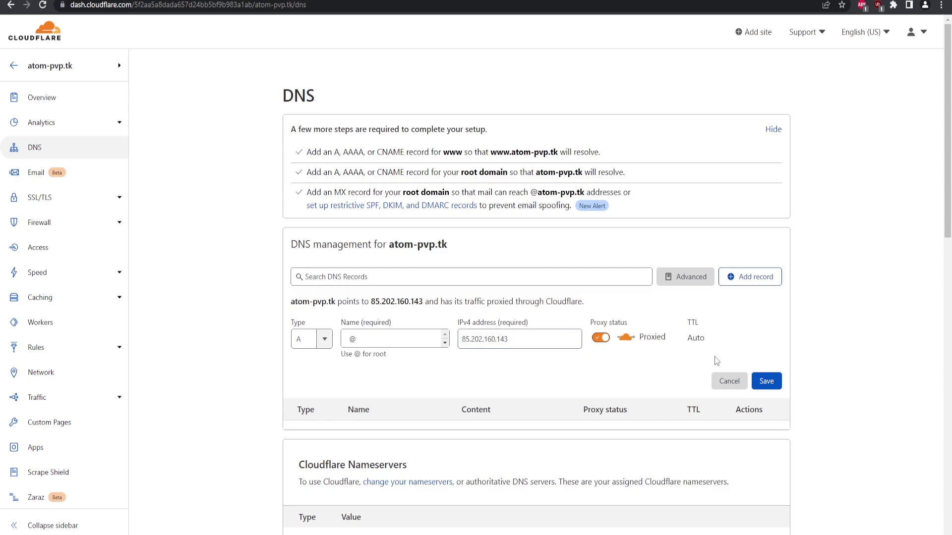
pyautogui.click(766, 381)
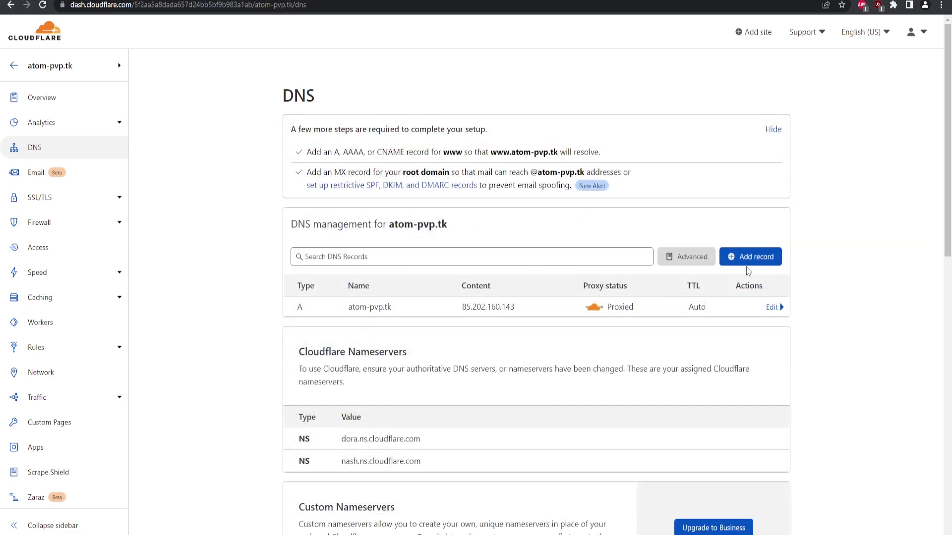
# Step: Add a proxied CNAME record named www with target @ (atom-pvp.tk)
pyautogui.click(754, 263)
pyautogui.click(312, 318)
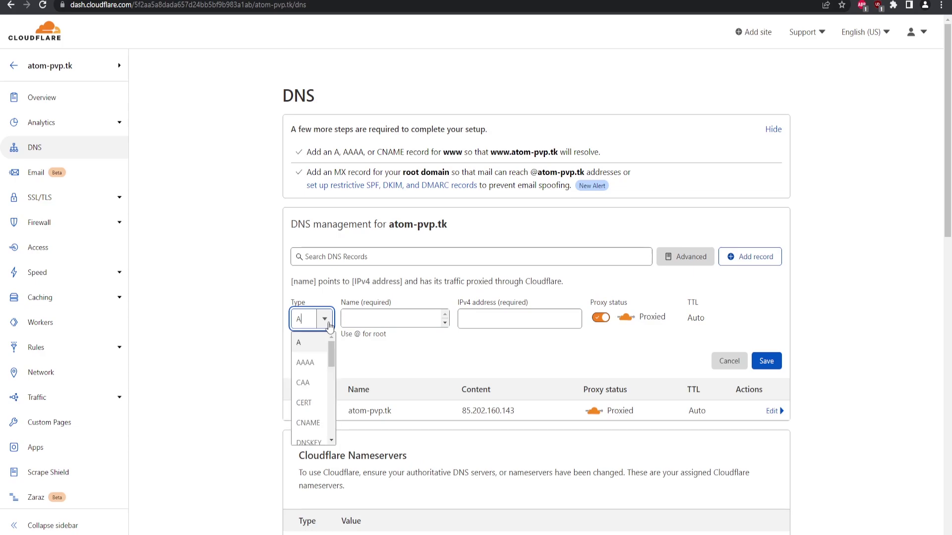
pyautogui.scroll(-1, 315, 383)
pyautogui.click(308, 387)
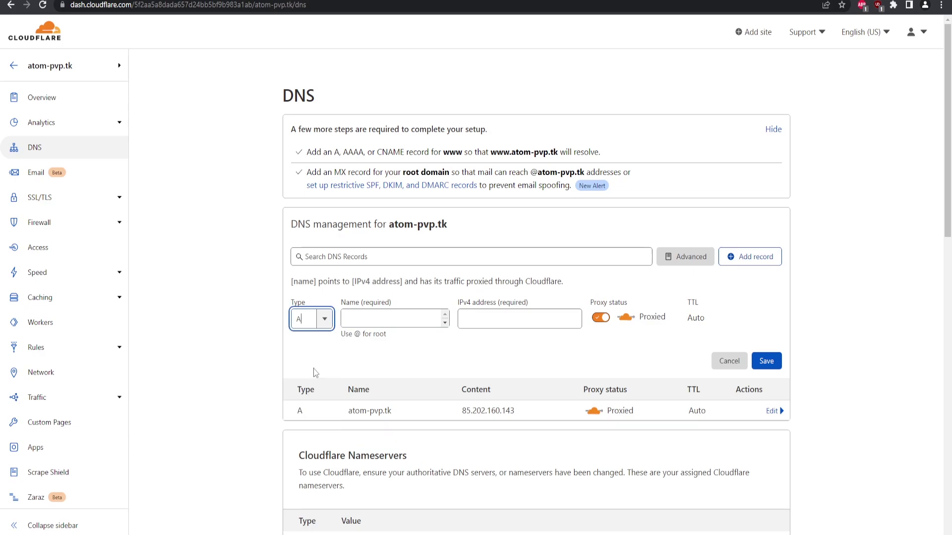
pyautogui.click(371, 318)
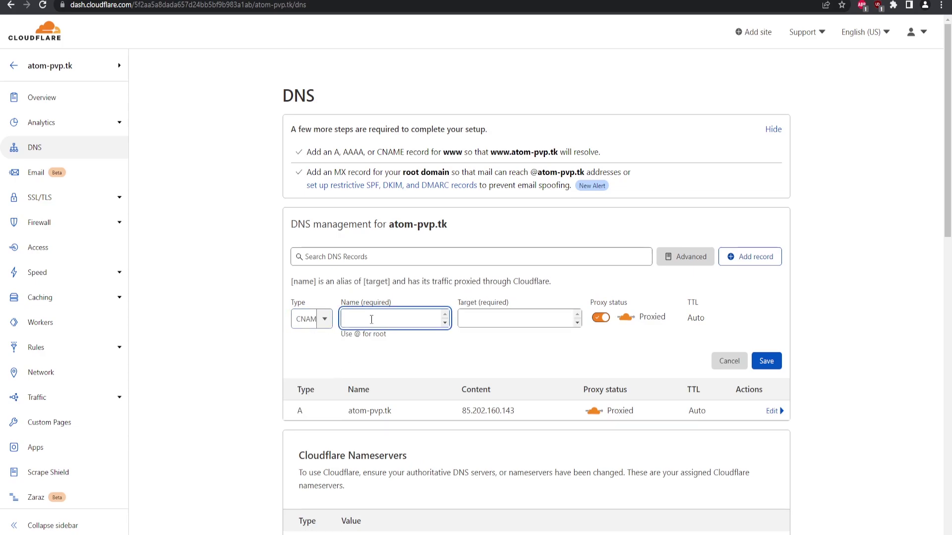
pyautogui.write('www')
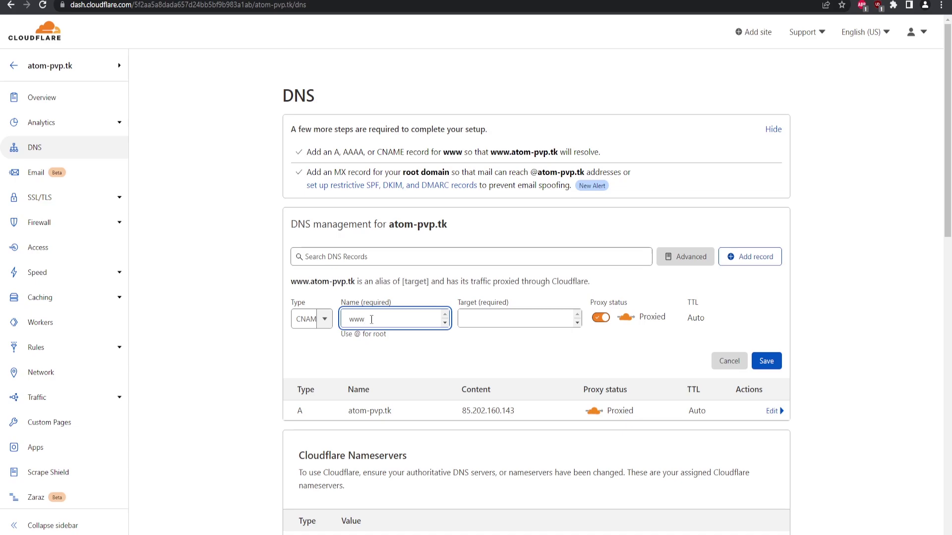
pyautogui.click(499, 316)
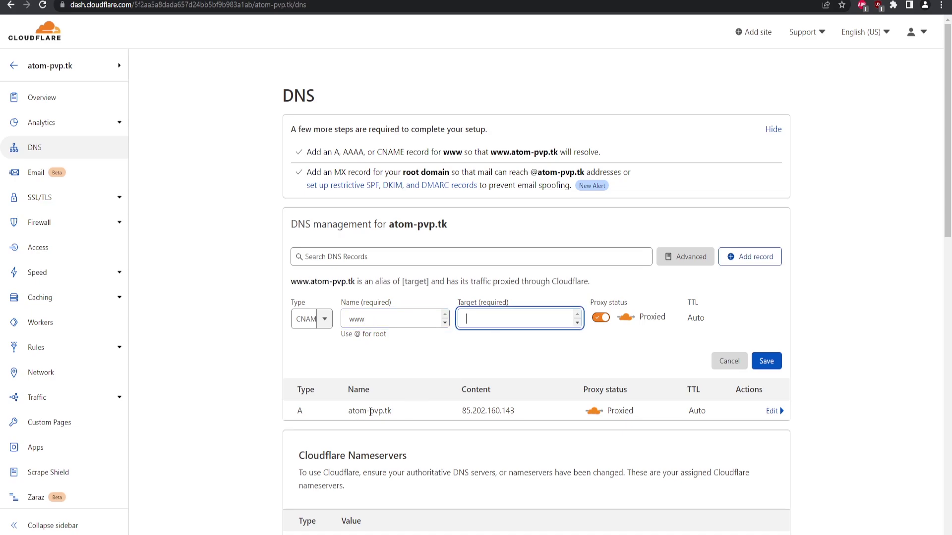
pyautogui.write('@')
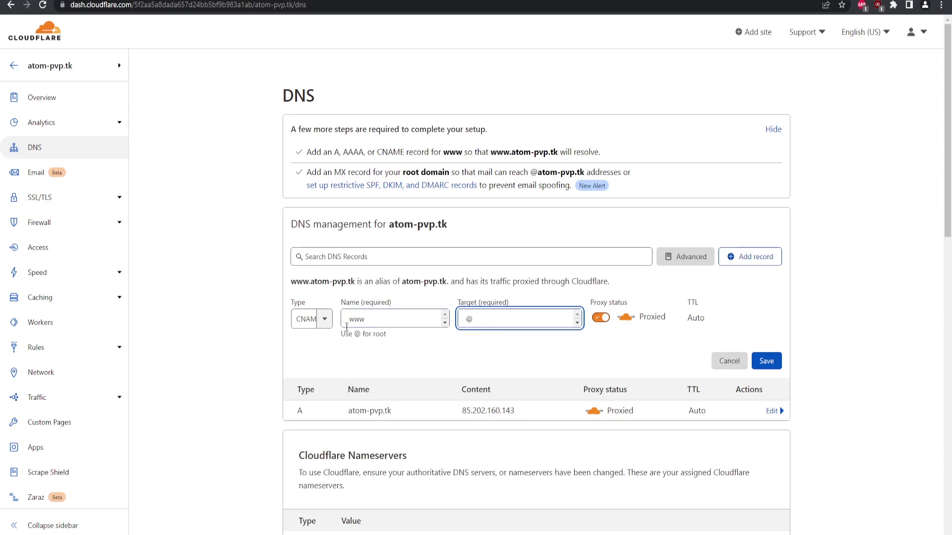
pyautogui.doubleClick(369, 322)
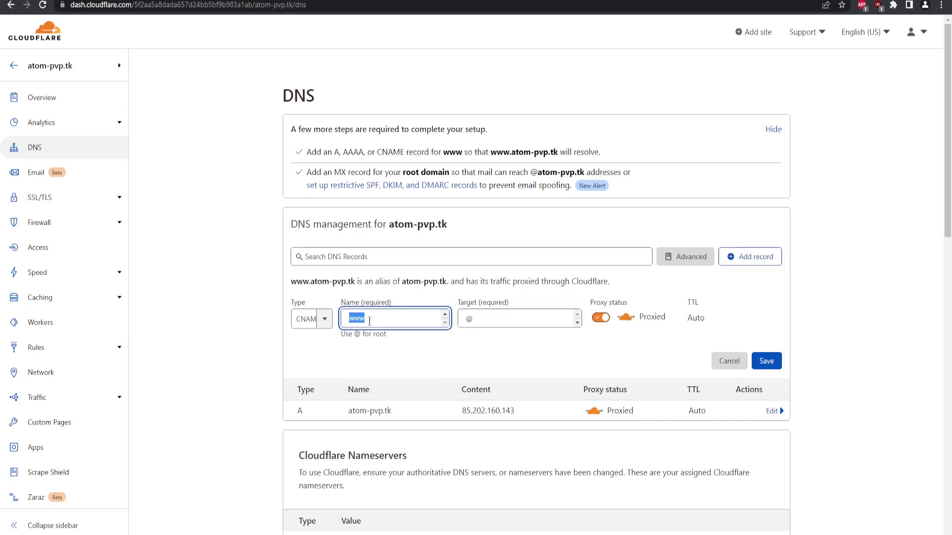
pyautogui.doubleClick(471, 318)
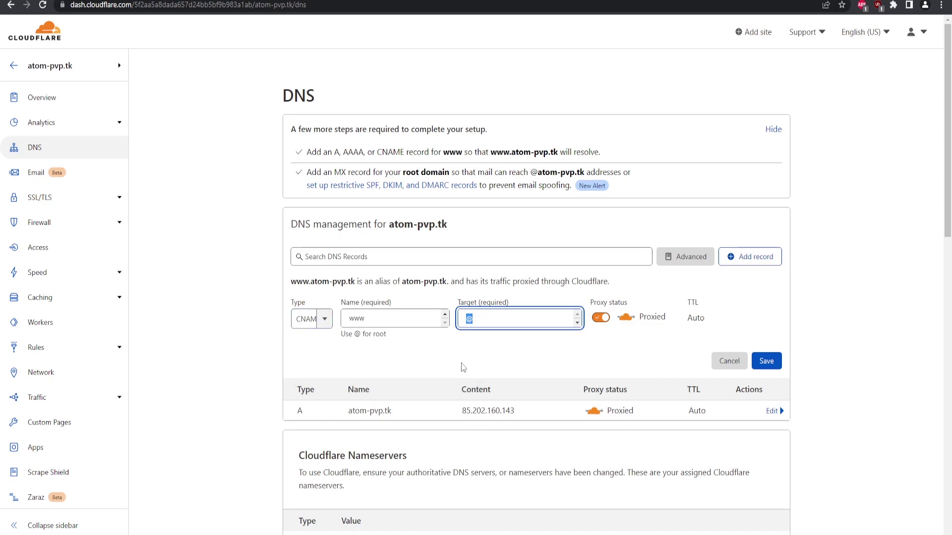
pyautogui.press('Return')
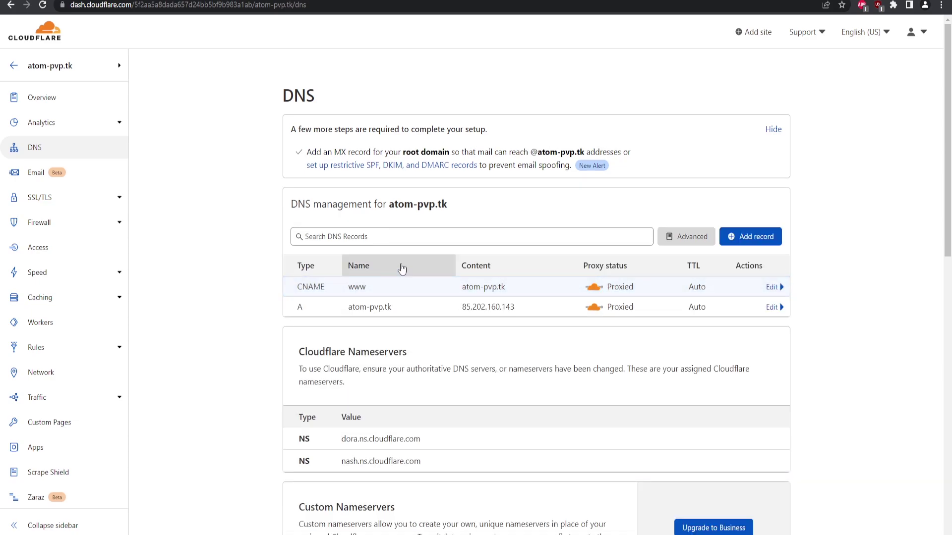
# Step: Add an MX record @ pointing to web1.revivenode.com with priority 10, then select the domain heading
pyautogui.click(756, 236)
pyautogui.click(317, 298)
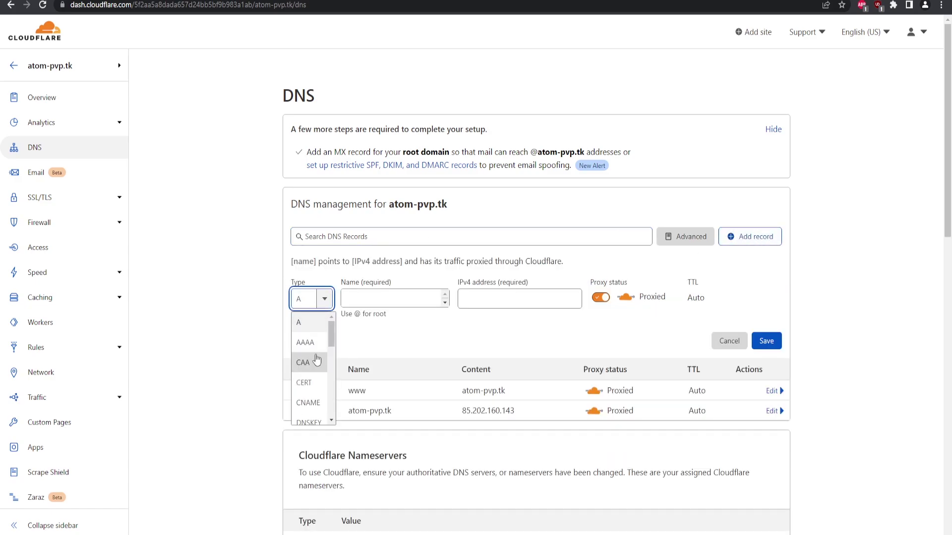
pyautogui.scroll(-3, 317, 359)
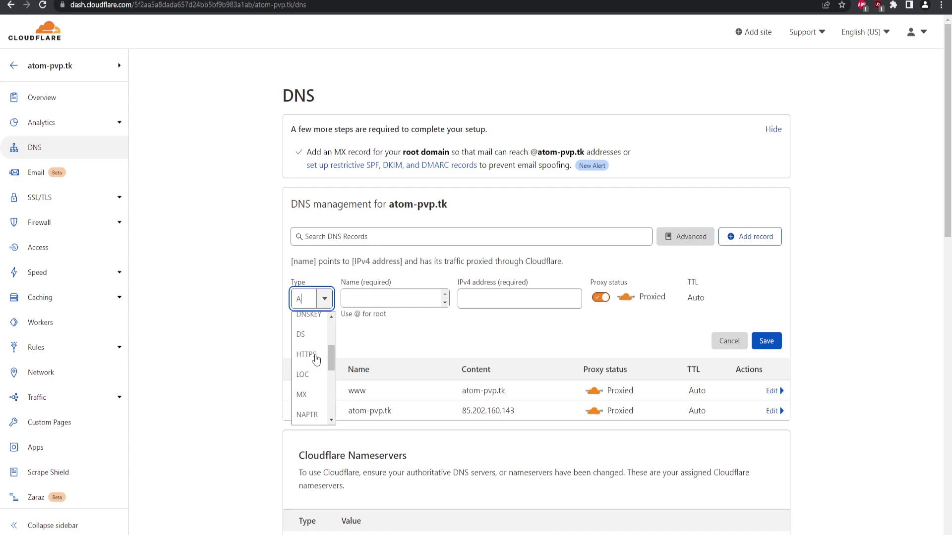
pyautogui.click(303, 394)
pyautogui.click(385, 306)
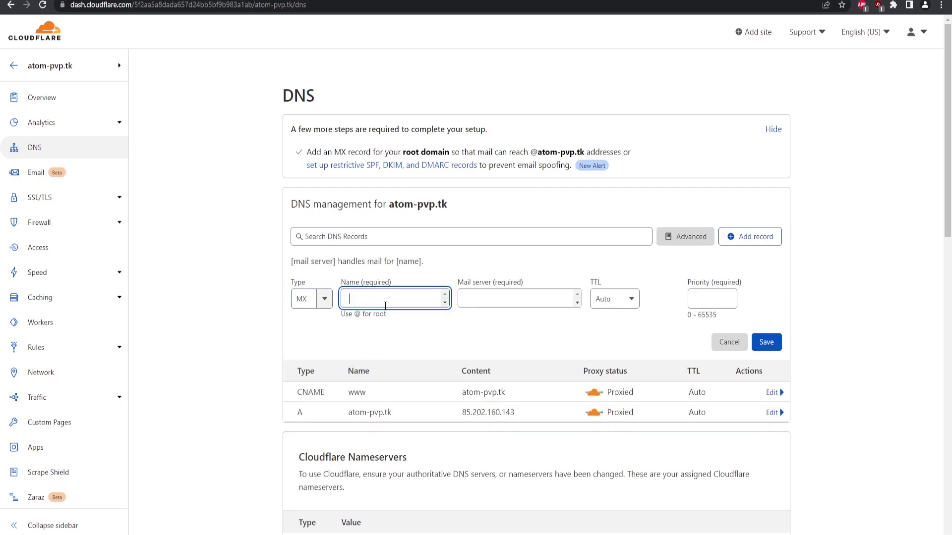
pyautogui.write('@')
pyautogui.click(507, 299)
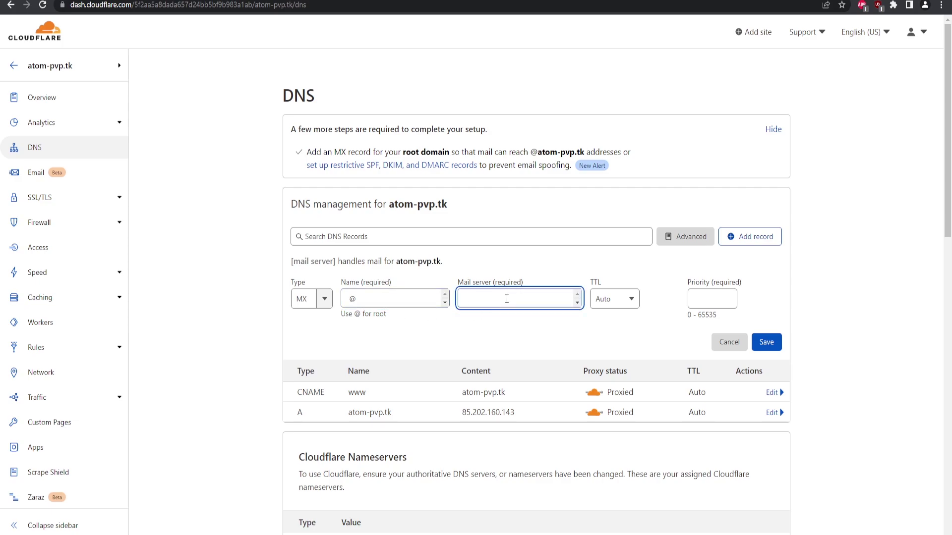
pyautogui.write('web1.')
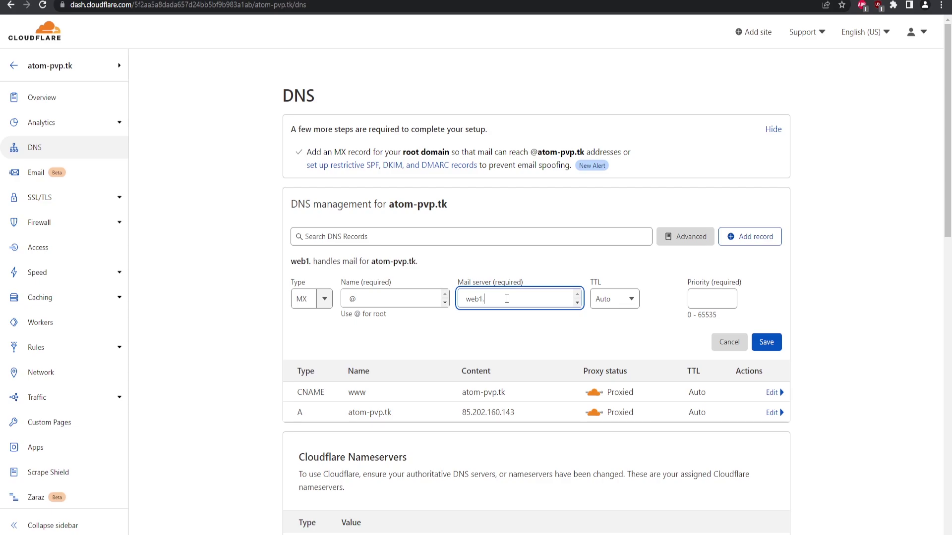
pyautogui.write('revivenode.com')
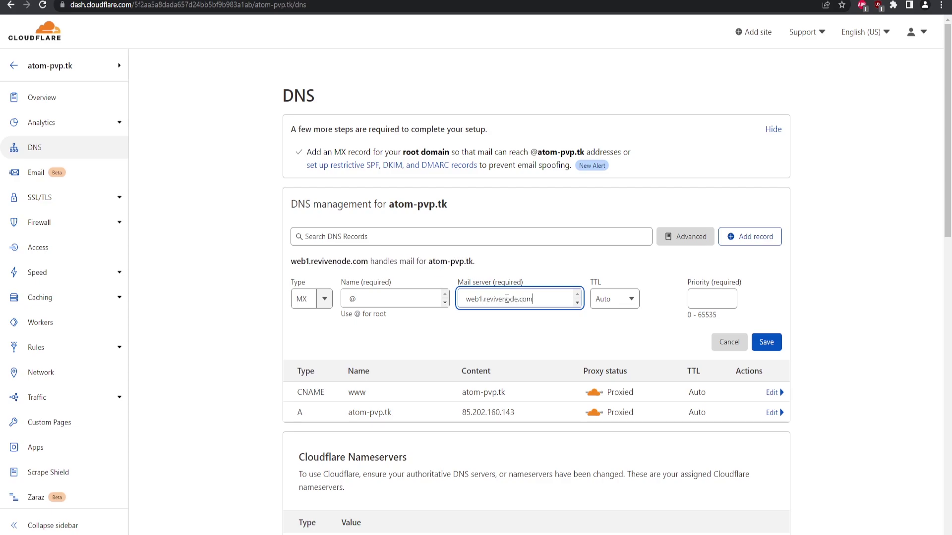
pyautogui.click(701, 299)
pyautogui.write('10')
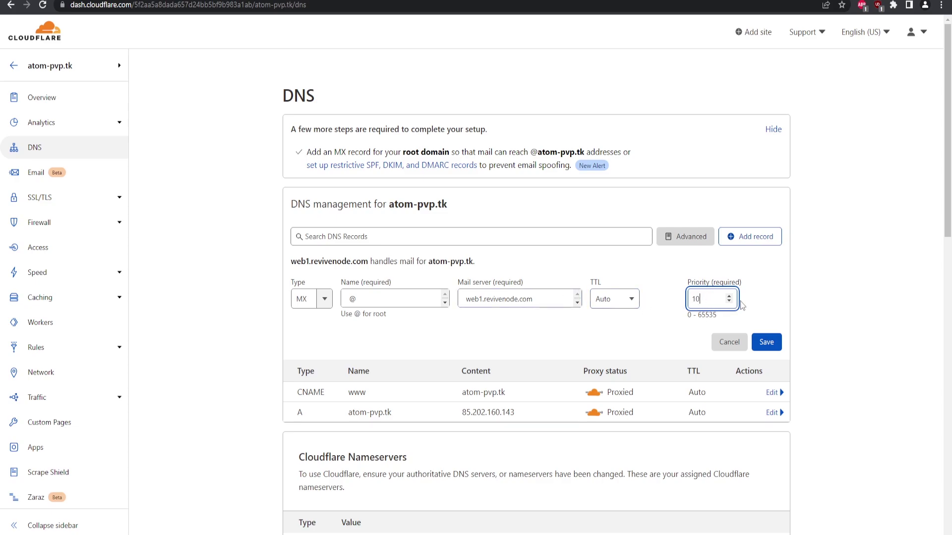
pyautogui.click(763, 342)
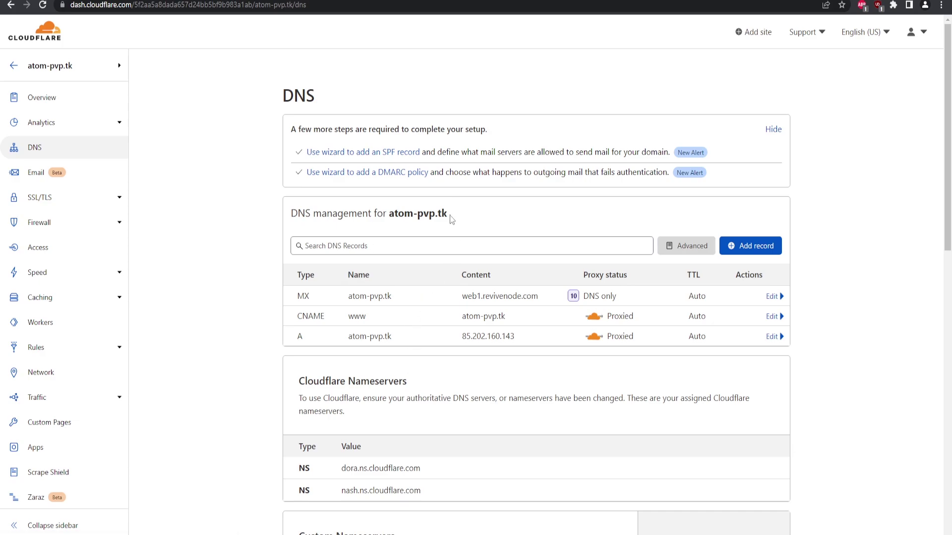
pyautogui.moveTo(448, 215); pyautogui.dragTo(389, 211)
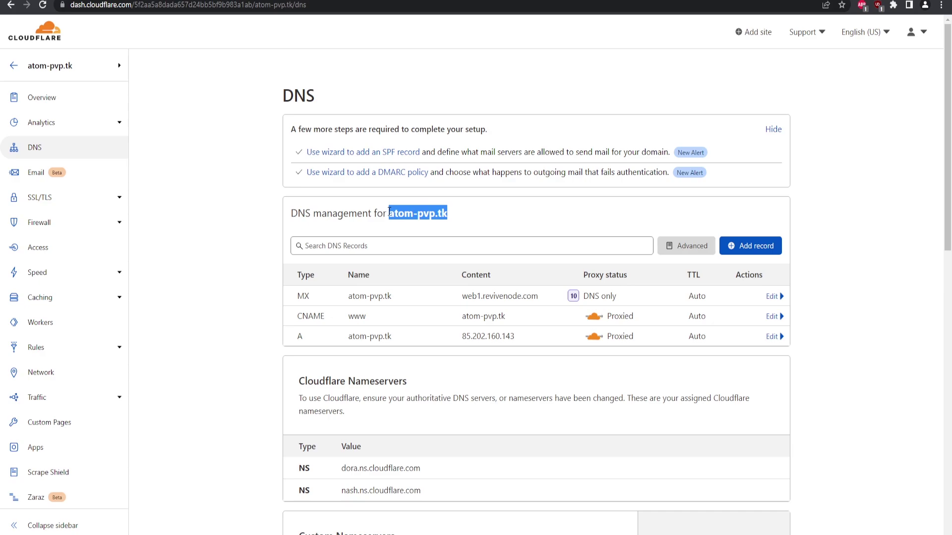
pyautogui.rightClick(408, 215)
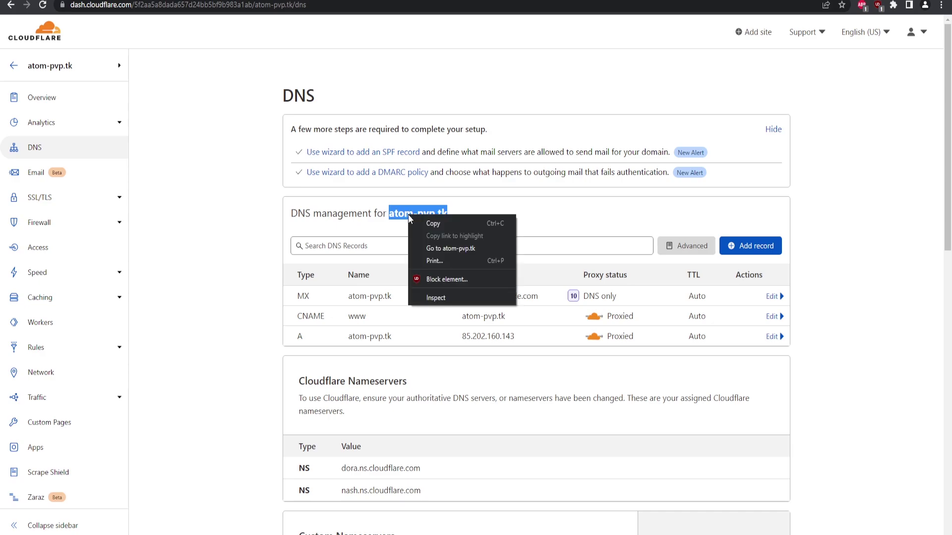
# Step: Visit atom-pvp.tk and check its DirectAdmin placeholder page title
pyautogui.click(452, 249)
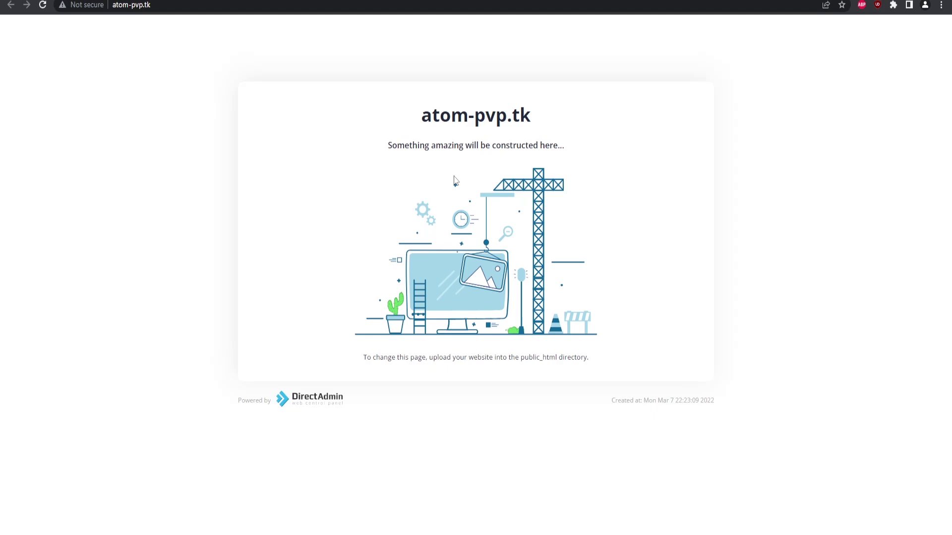
pyautogui.moveTo(421, 115); pyautogui.dragTo(526, 159)
pyautogui.click(415, 236)
pyautogui.moveTo(551, 115); pyautogui.dragTo(396, 100)
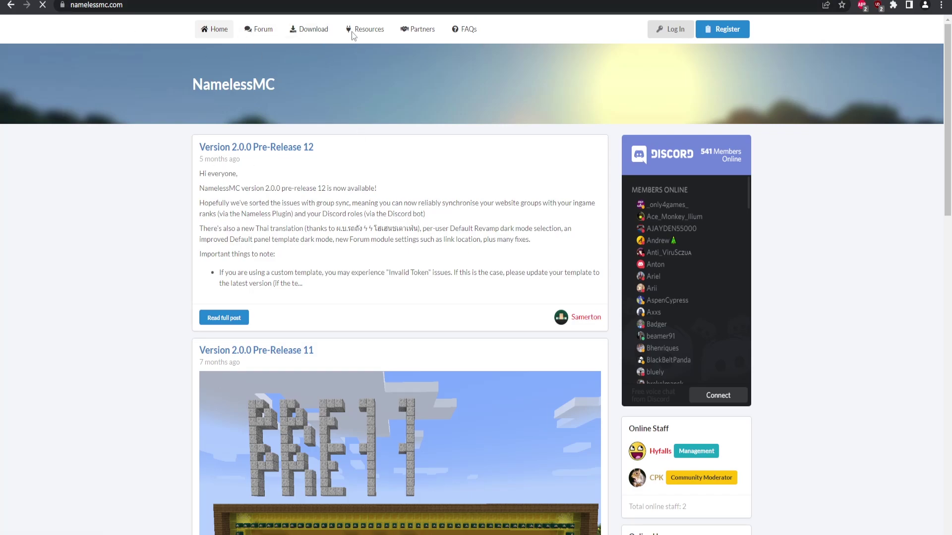
# Step: Download the Source code (zip) of the NamelessMC v2.0.0-pr12 release from GitHub
pyautogui.click(308, 29)
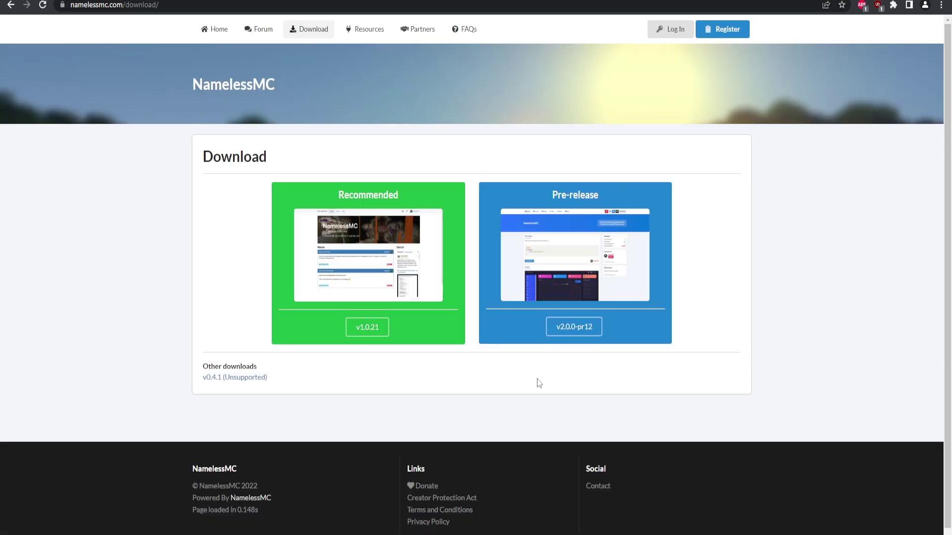
pyautogui.click(575, 328)
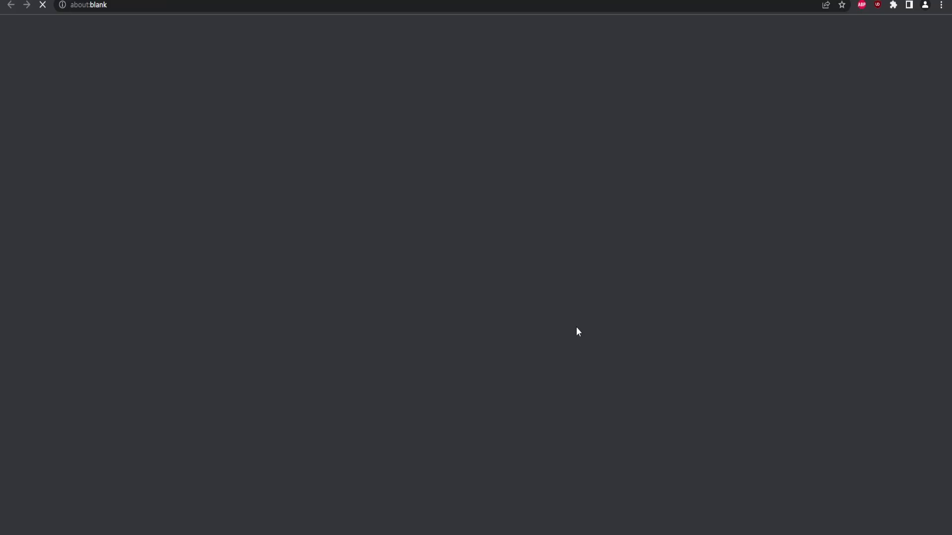
pyautogui.scroll(-1, 483, 275)
pyautogui.scroll(-9, 482, 273)
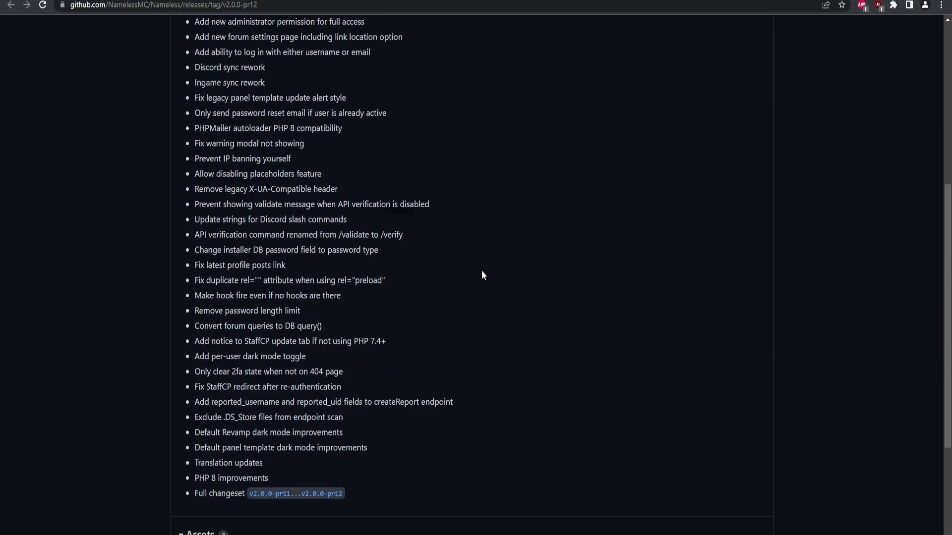
pyautogui.click(225, 395)
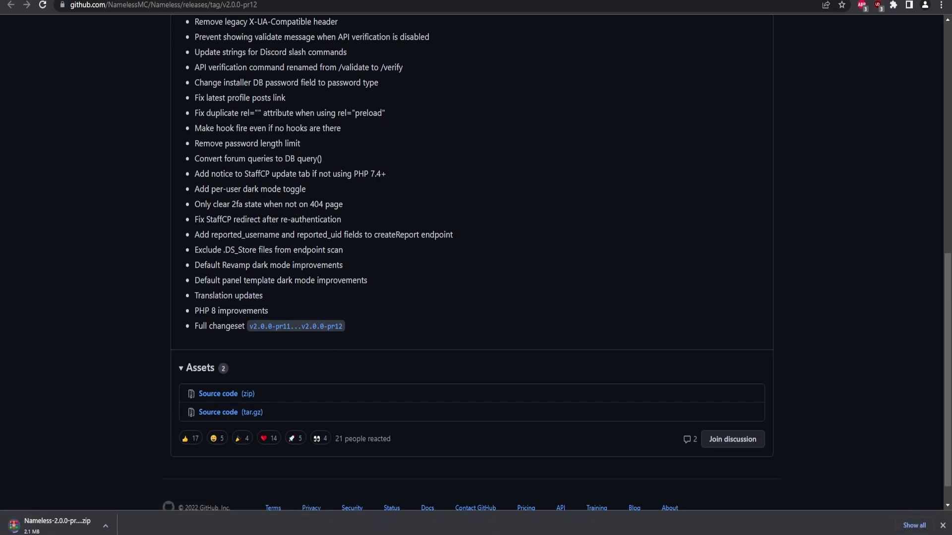
# Step: Go back and cycle through the tabs to the DirectAdmin control panel
pyautogui.hotkey('alt', 'Left')
pyautogui.hotkey('ctrl', 'Tab')
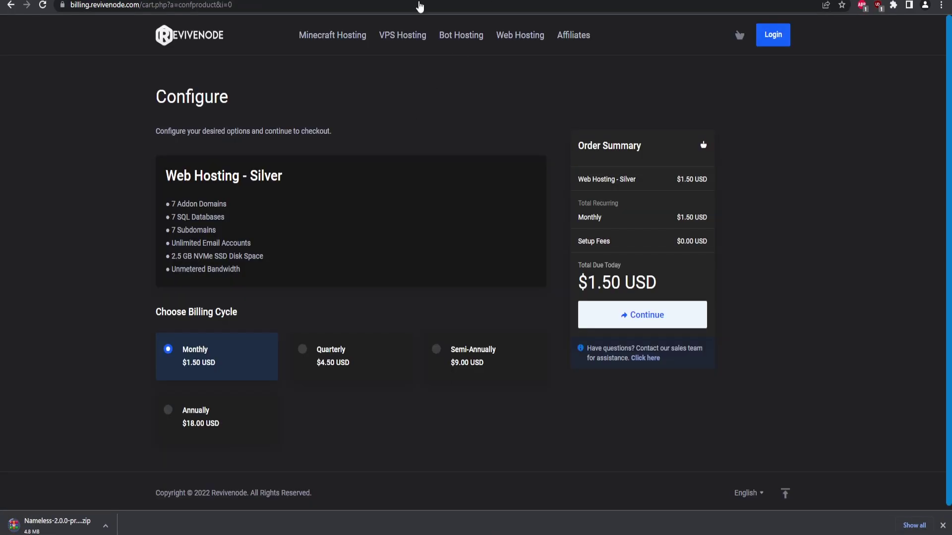
pyautogui.hotkey('ctrl', 'Tab')
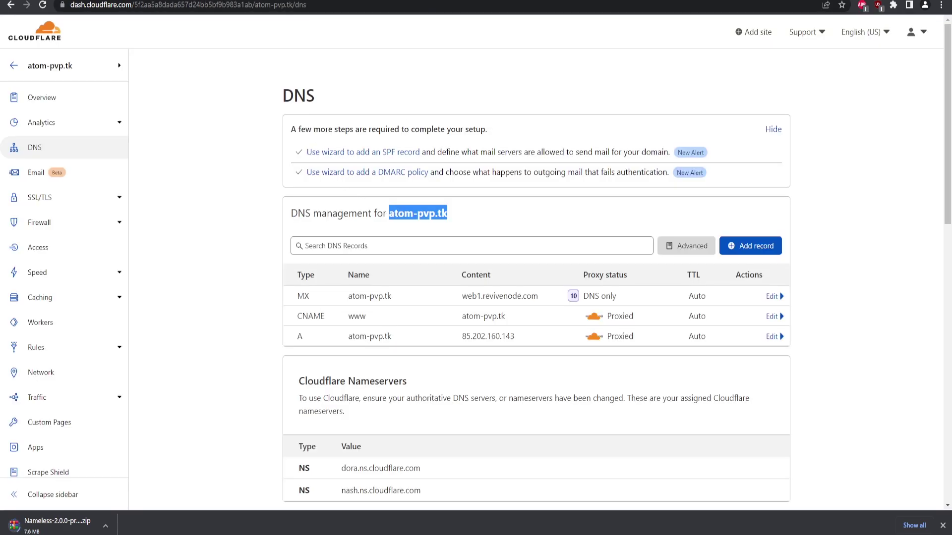
pyautogui.hotkey('ctrl', 'Tab')
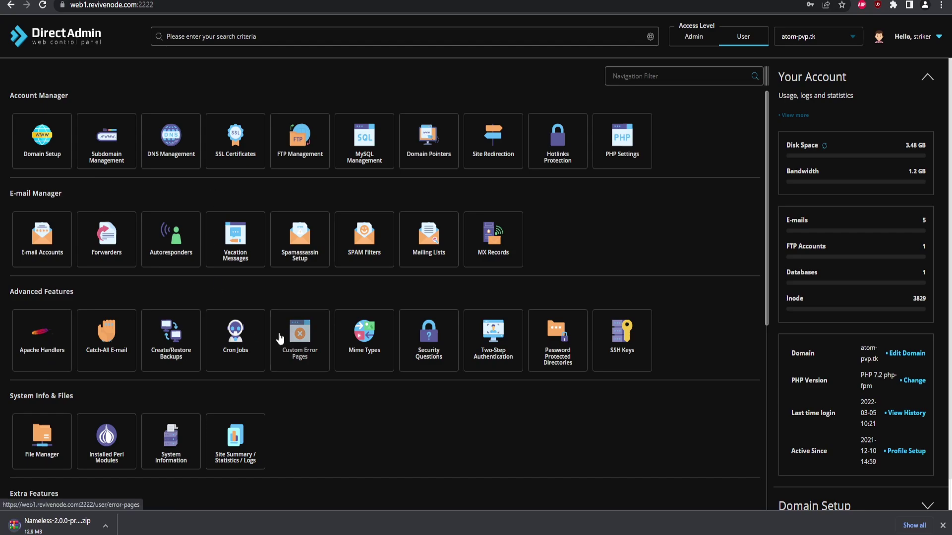
pyautogui.scroll(-2, 285, 336)
pyautogui.scroll(2, 281, 339)
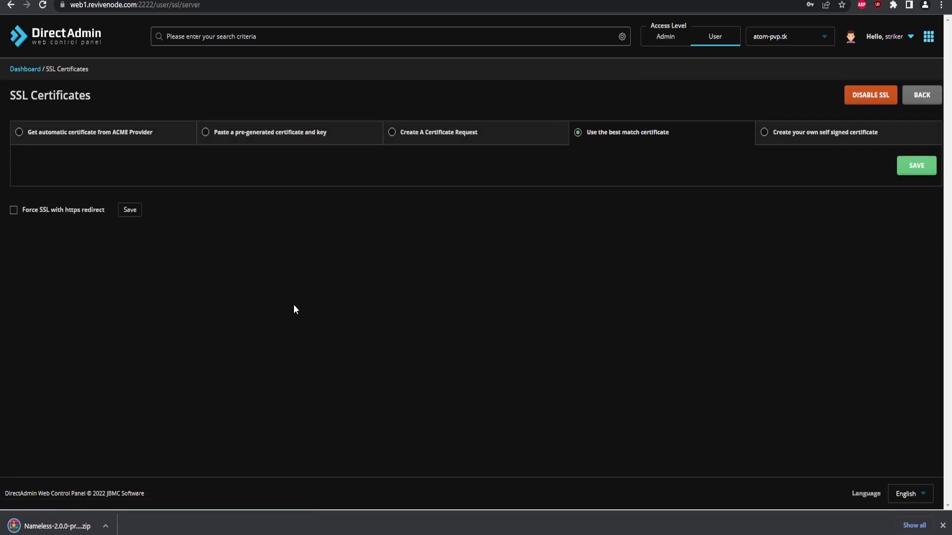
pyautogui.click(40, 138)
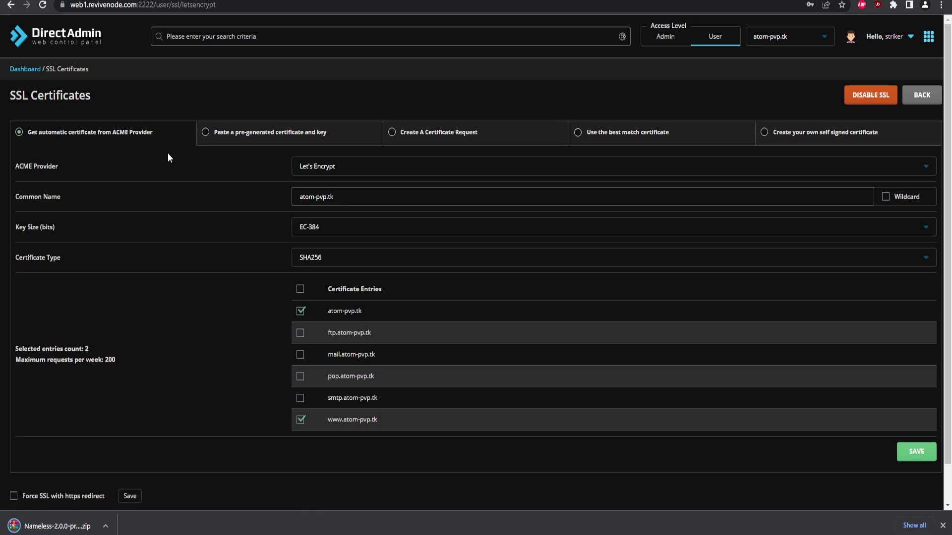
pyautogui.scroll(-1, 382, 310)
pyautogui.scroll(-1, 382, 311)
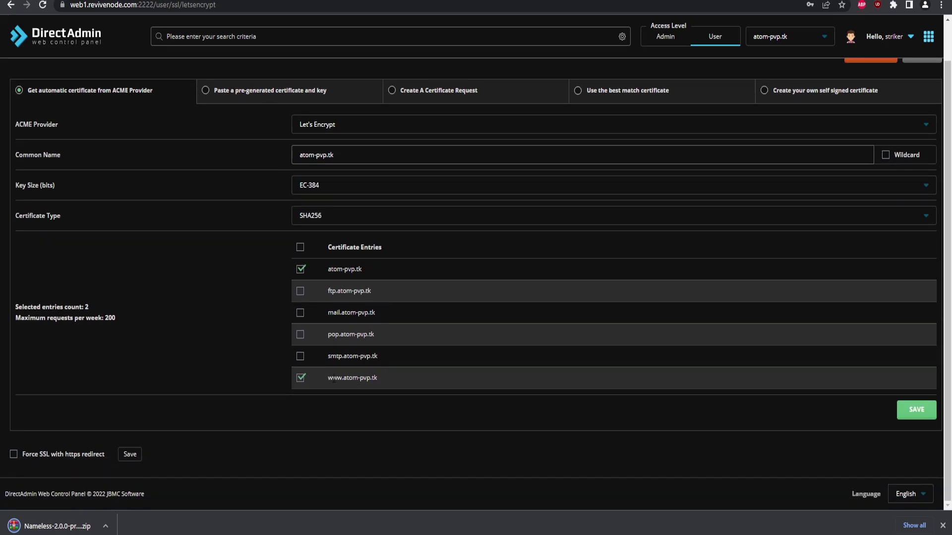
pyautogui.moveTo(327, 380); pyautogui.dragTo(382, 379)
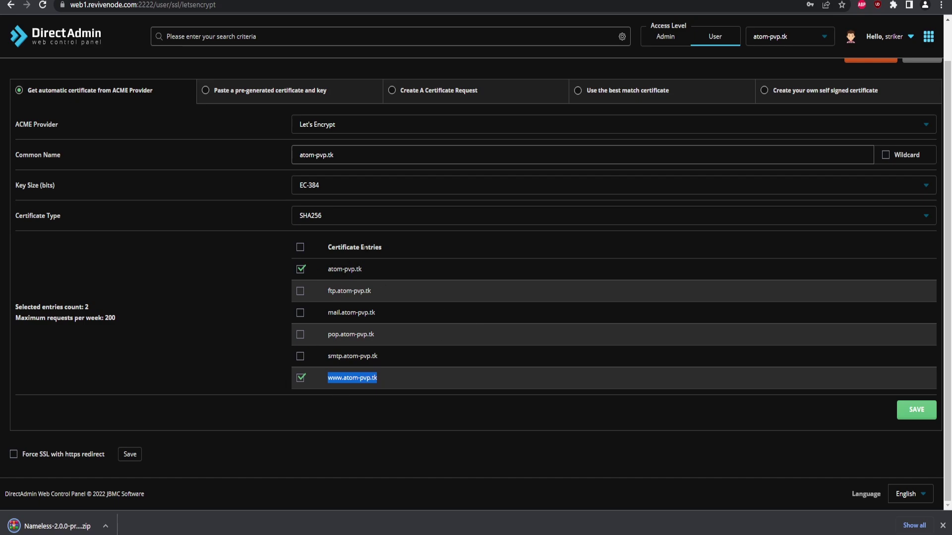
pyautogui.click(916, 410)
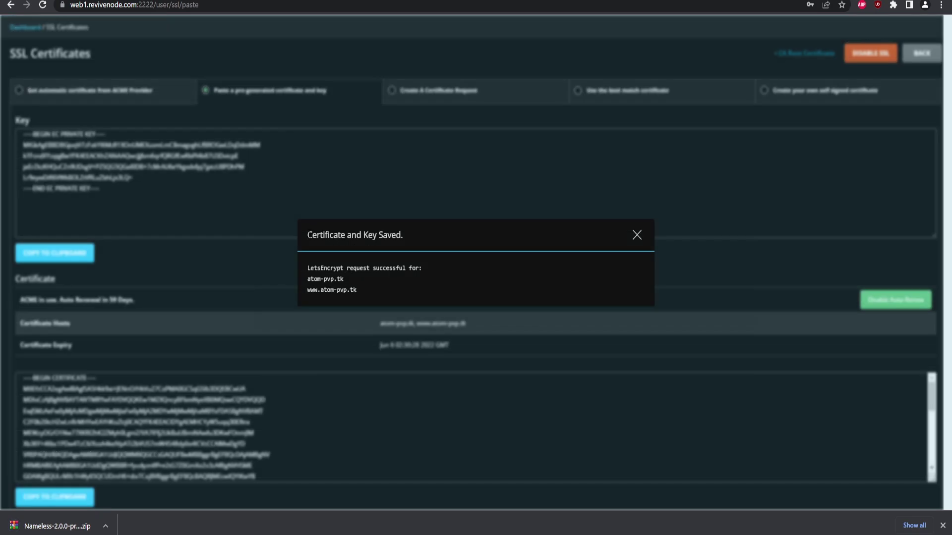
pyautogui.moveTo(307, 235); pyautogui.dragTo(414, 240)
pyautogui.click(639, 237)
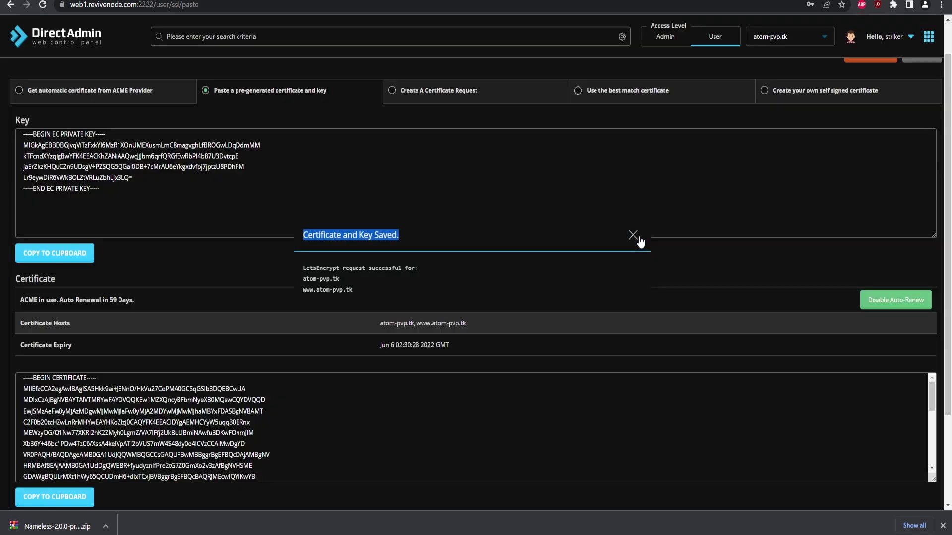
# Step: Enable 'Force SSL with https redirect' and save it
pyautogui.click(64, 89)
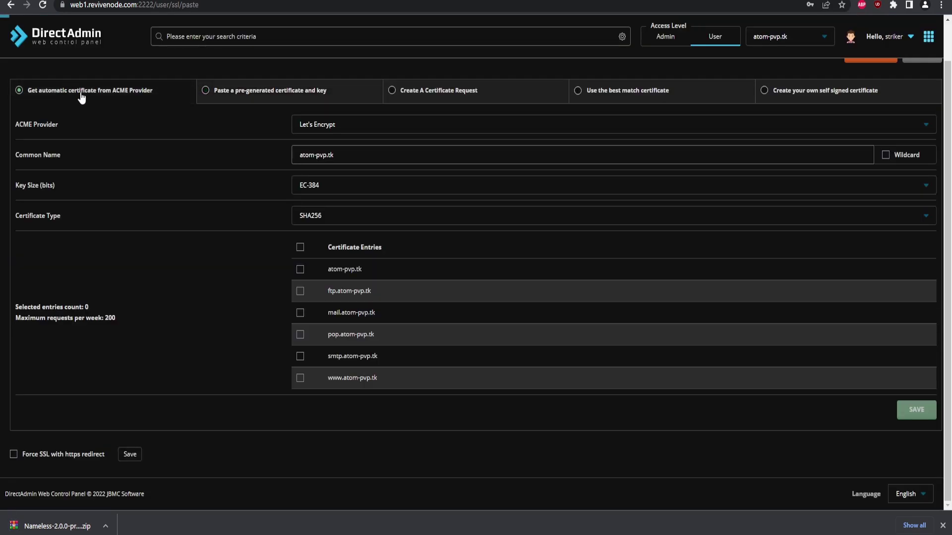
pyautogui.click(13, 456)
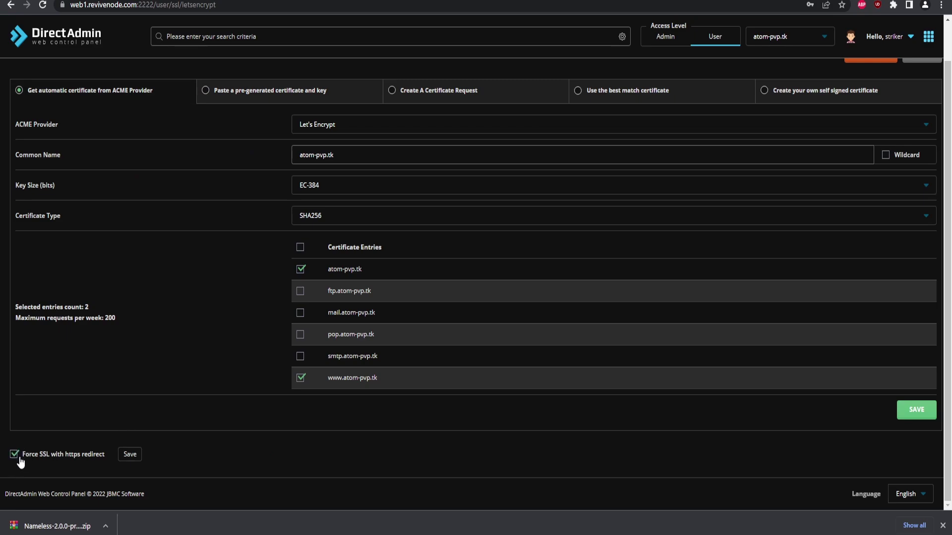
pyautogui.click(129, 457)
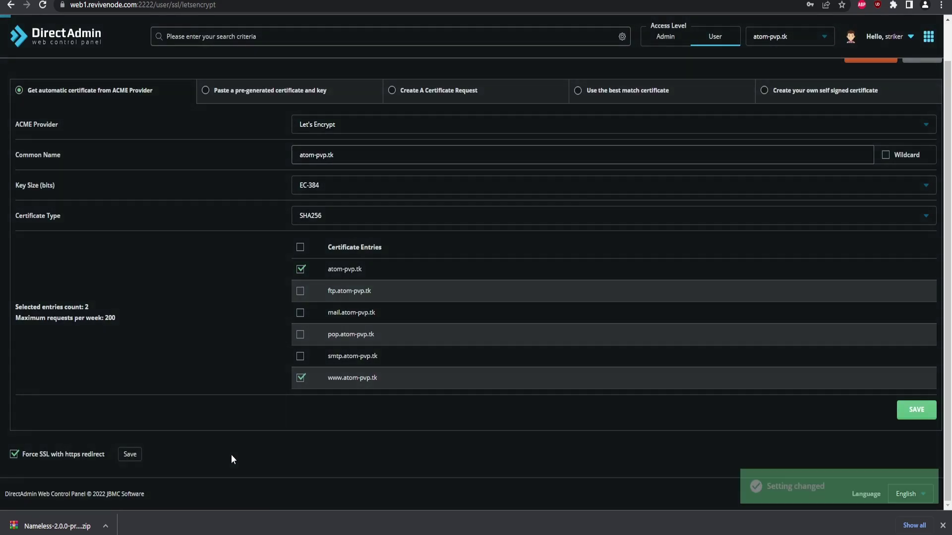